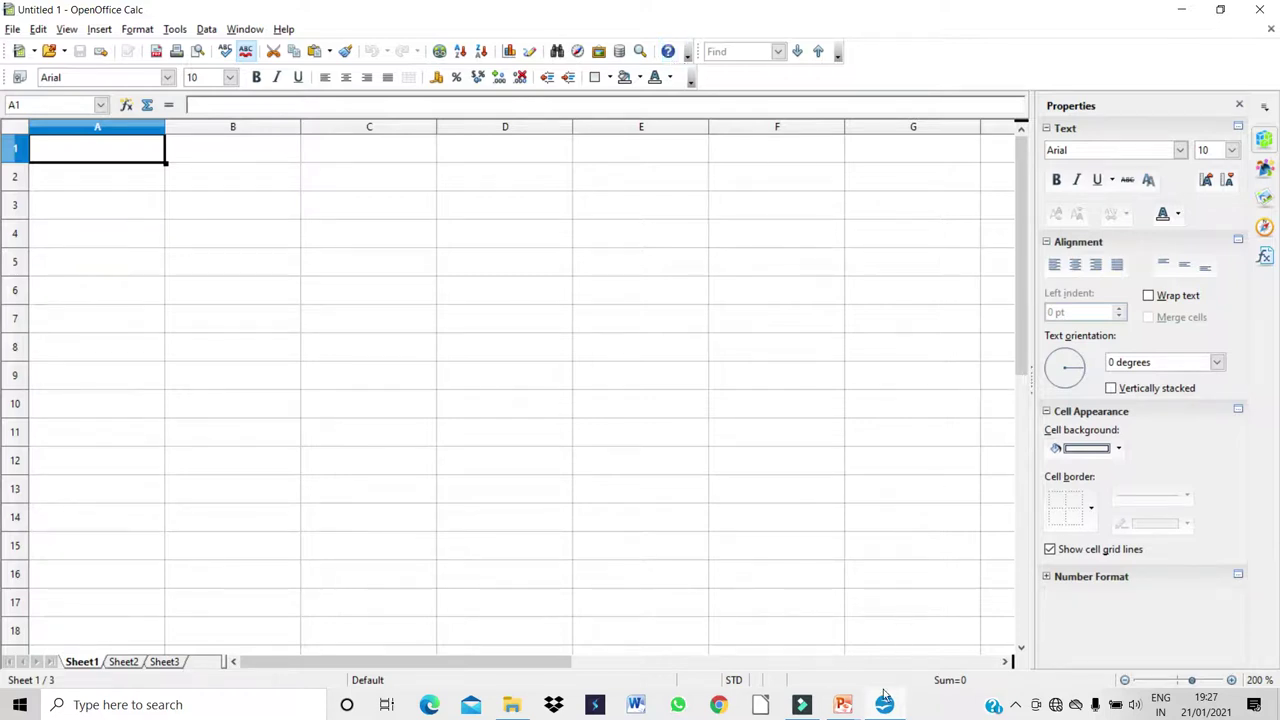
Switch to the Calc introduction slide show in PowerPoint and advance to the slide on the formatting toolbar
mouse_move(845, 708)
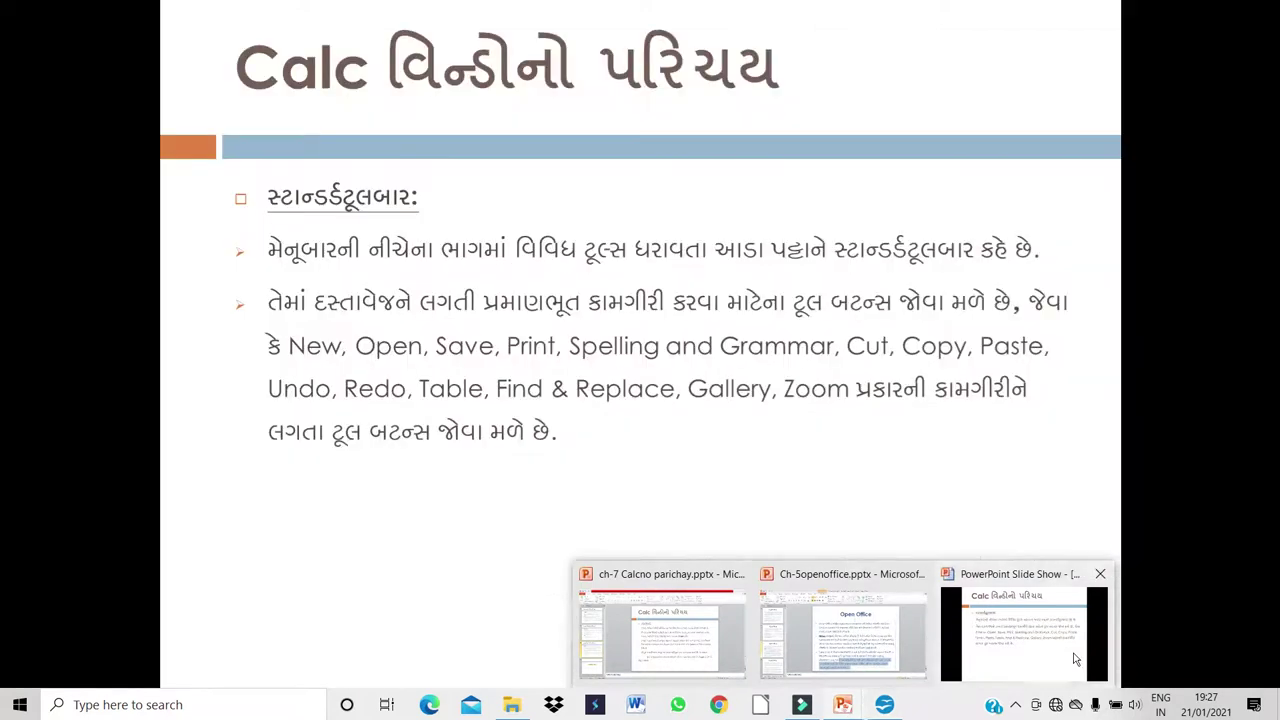
left_click(1075, 660)
left_click(1076, 660)
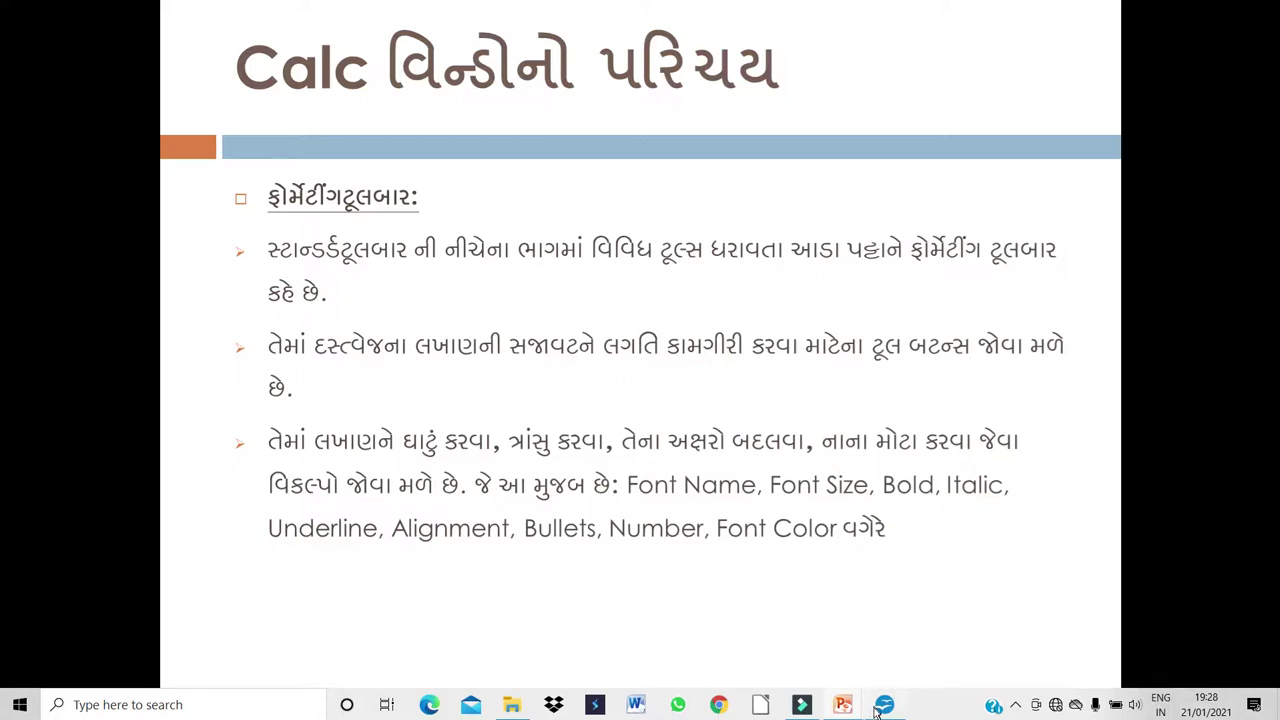
Switch to OpenOffice Calc and examine the available font names and font sizes without changing them
mouse_move(880, 708)
left_click(898, 662)
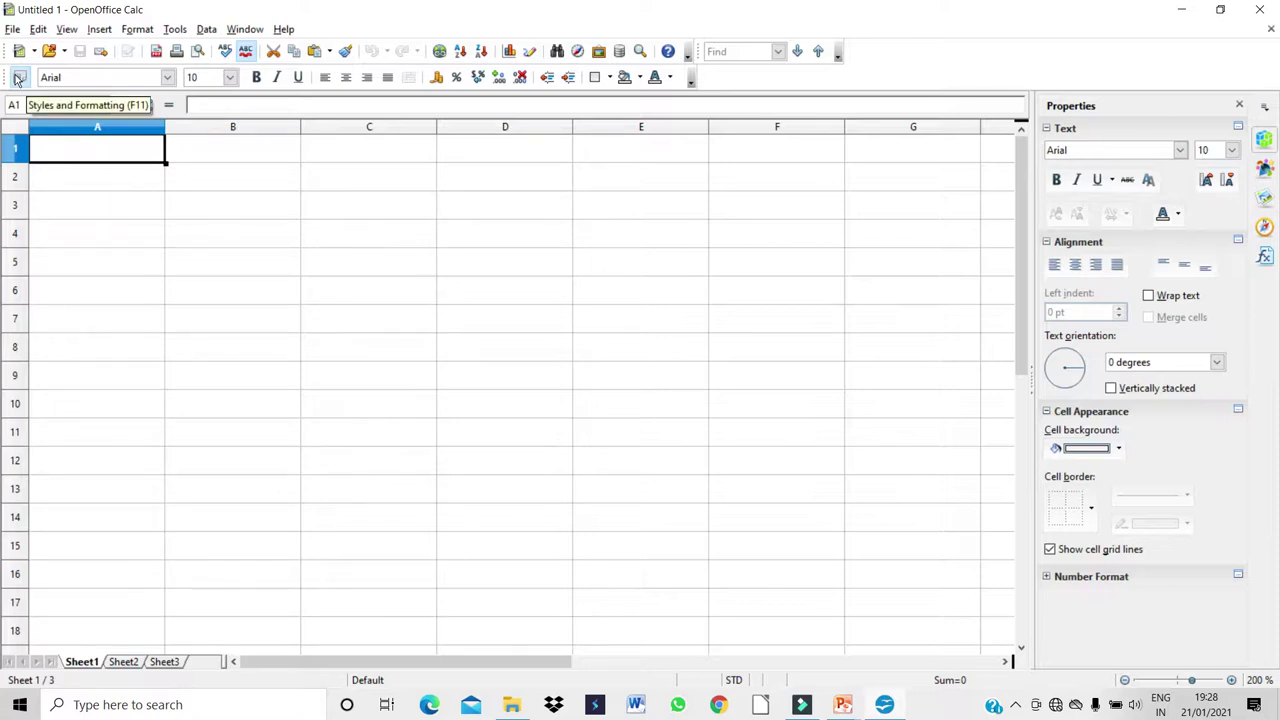
left_click(172, 85)
left_click(168, 78)
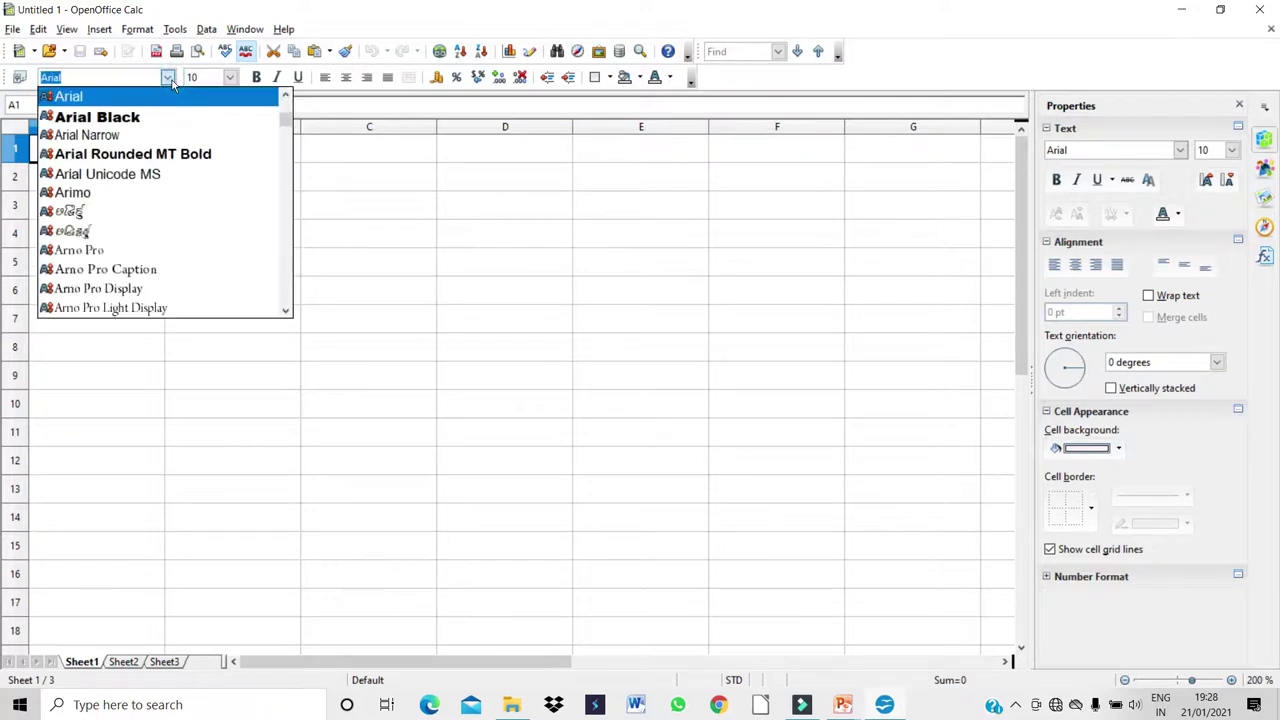
left_click(168, 78)
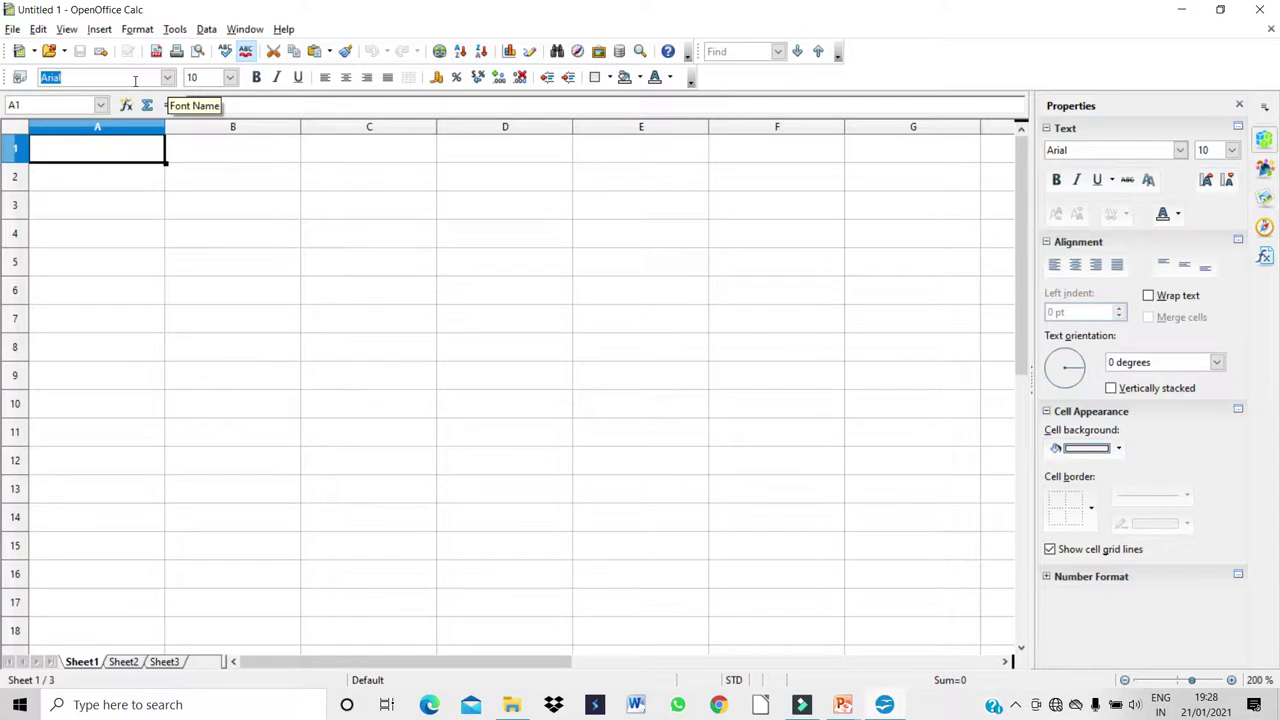
left_click(230, 78)
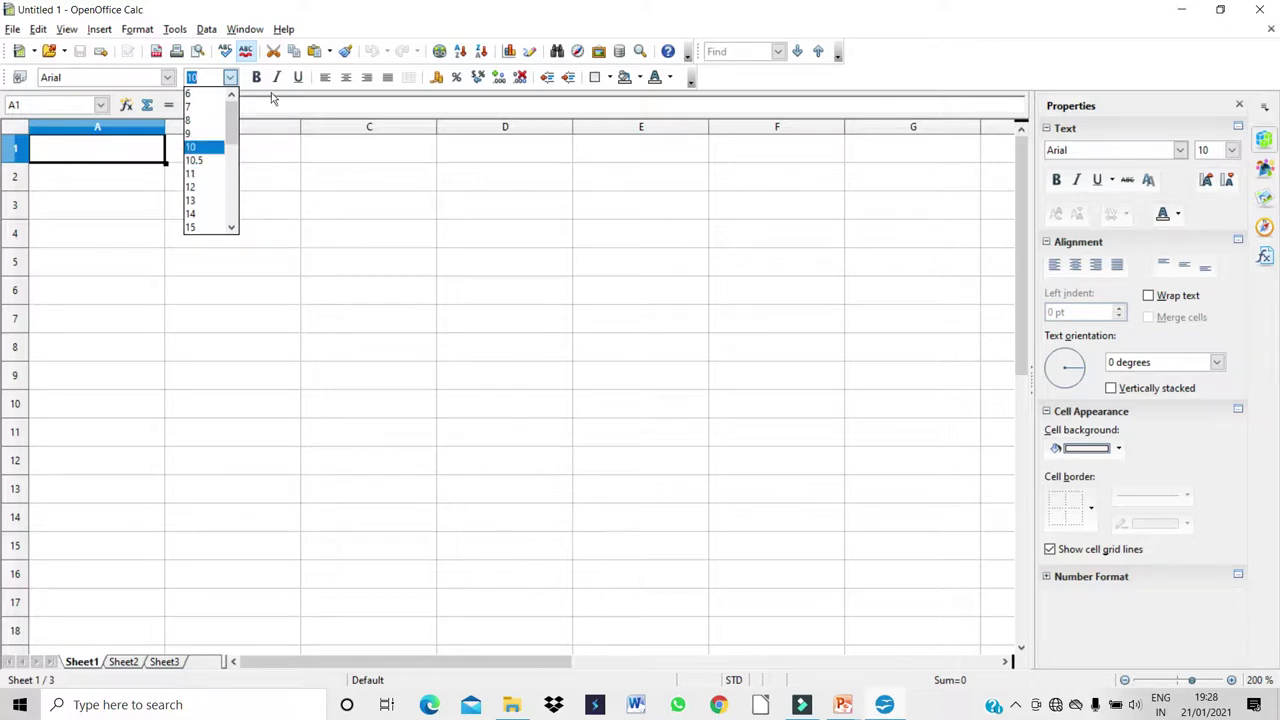
left_click(270, 100)
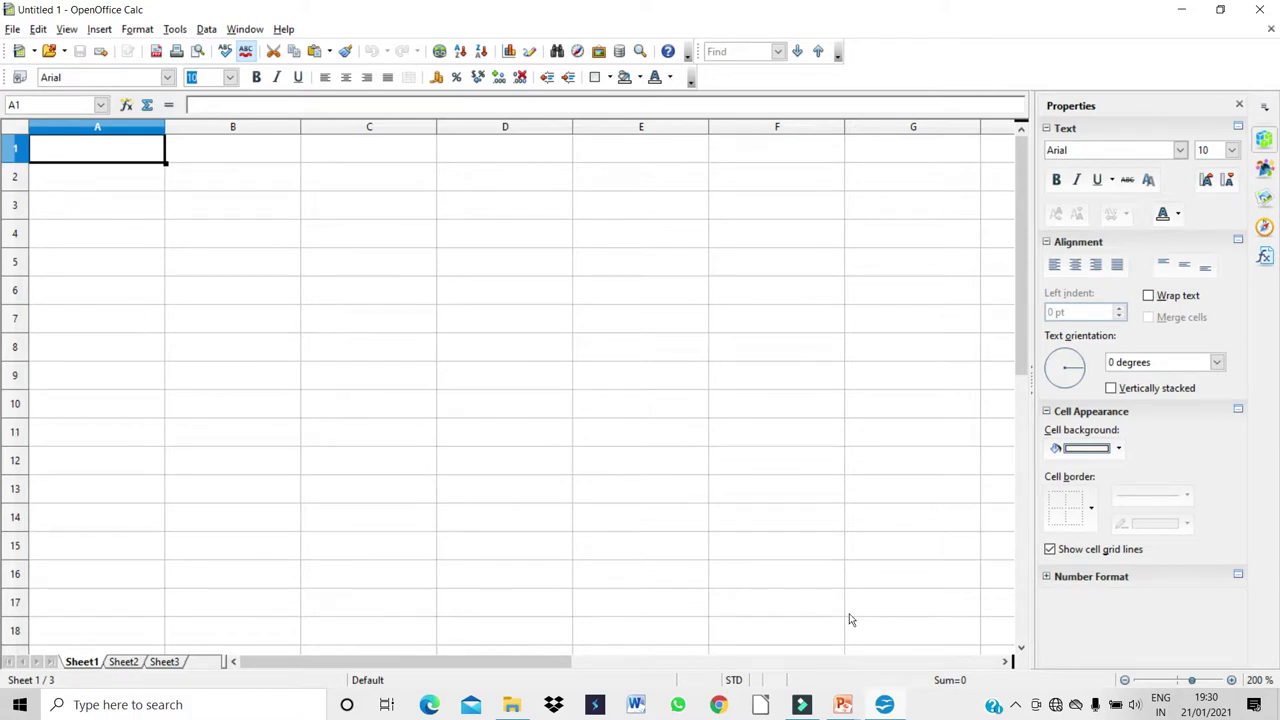
Switch back to the PowerPoint slide show and advance to the slide on the ruler bar and scroll bars
mouse_move(845, 706)
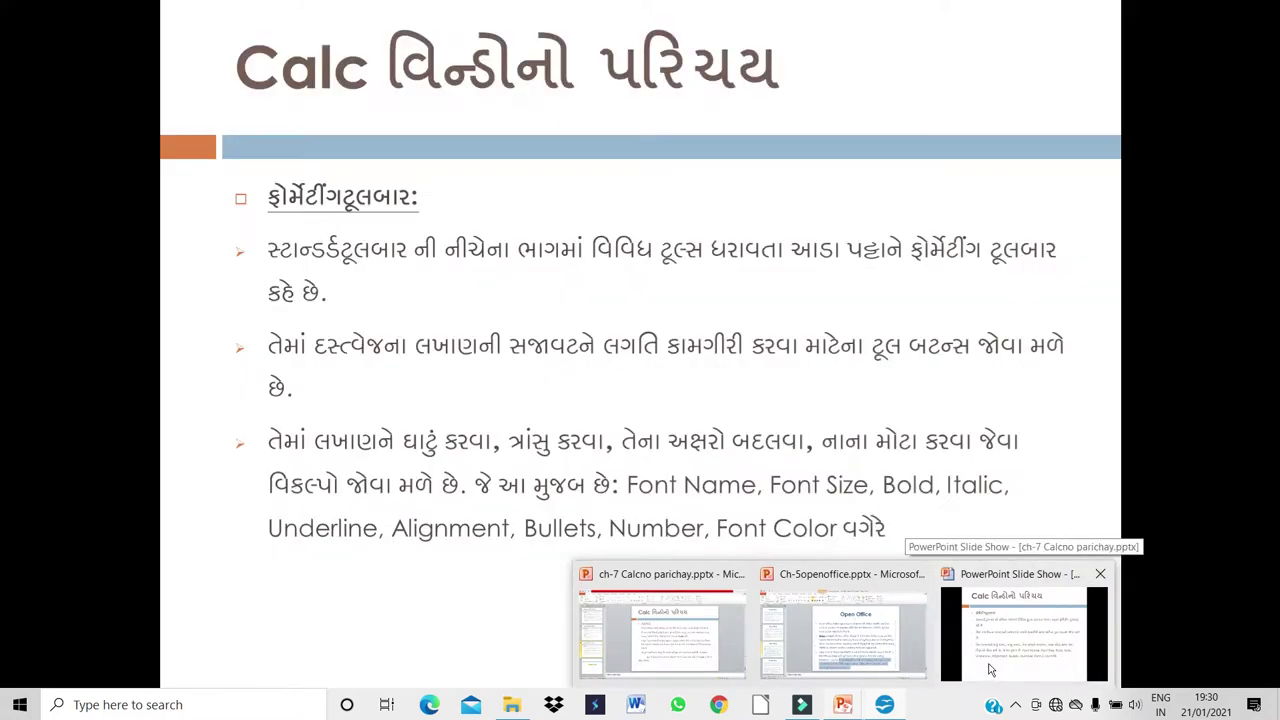
left_click(990, 670)
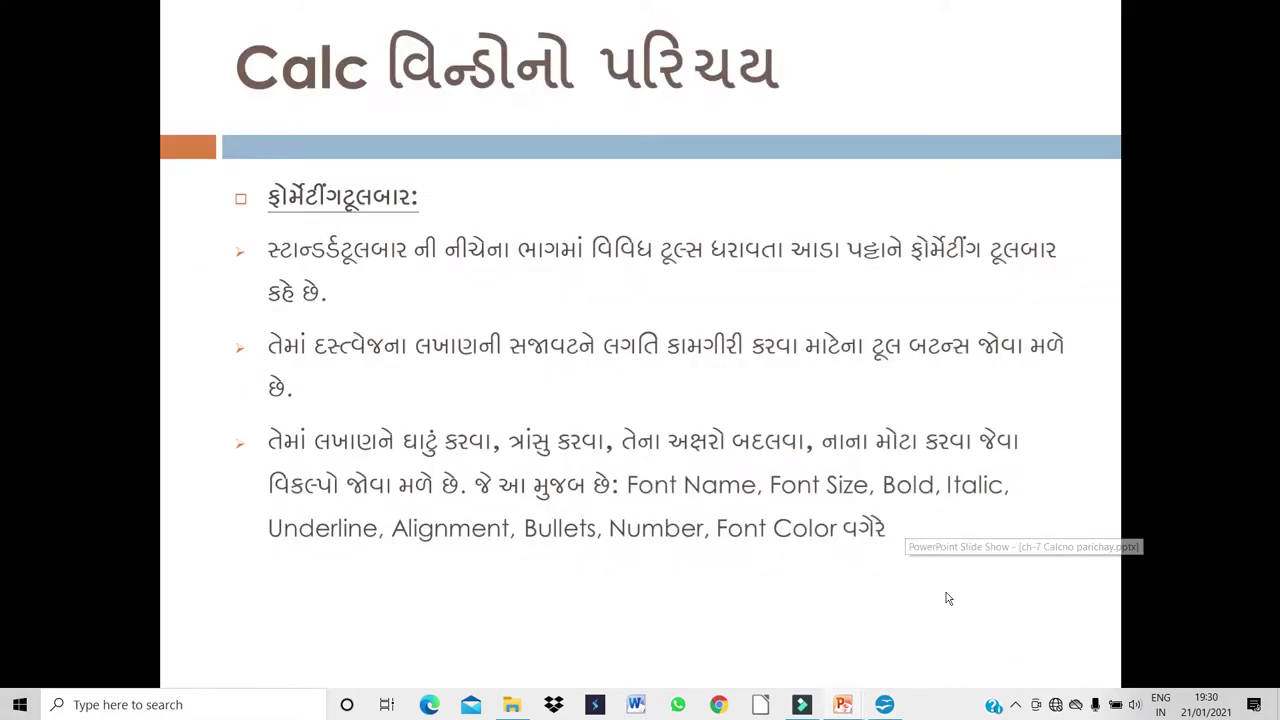
left_click(735, 252)
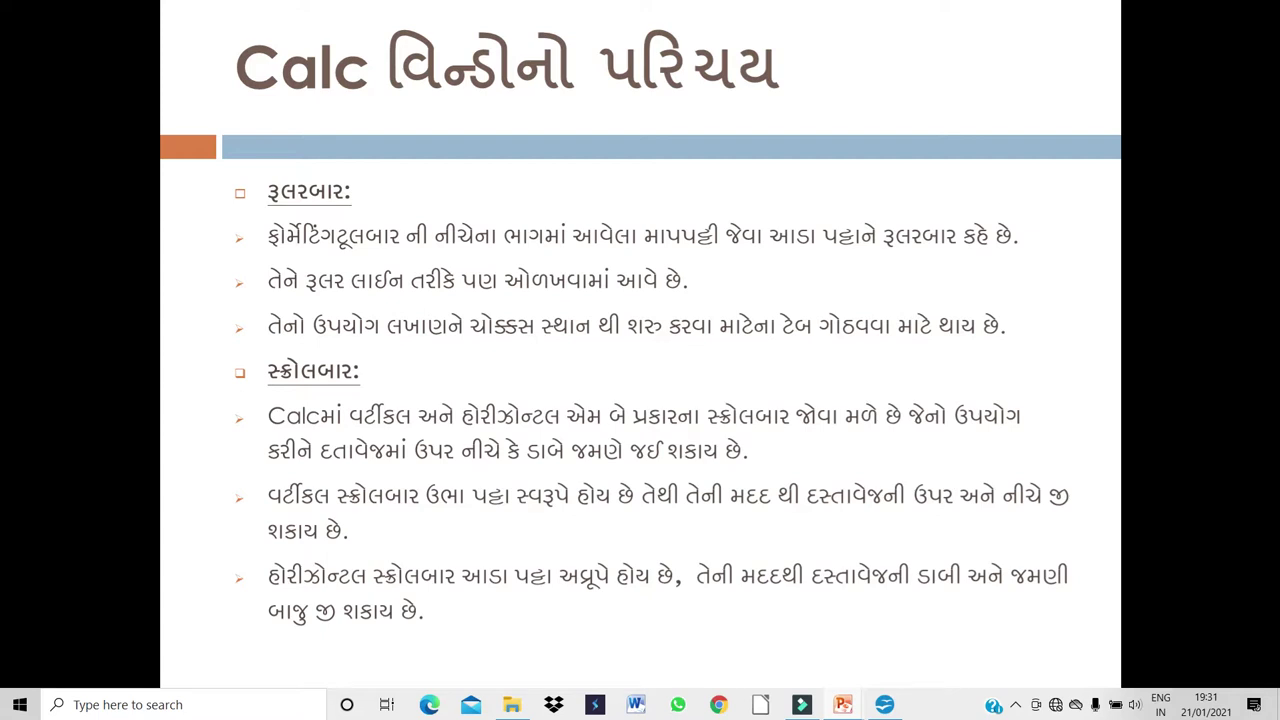
Switch to OpenOffice Calc and demonstrate vertical and horizontal scrolling, moving Sheet1 down until row 4 is the first row shown
left_click(895, 706)
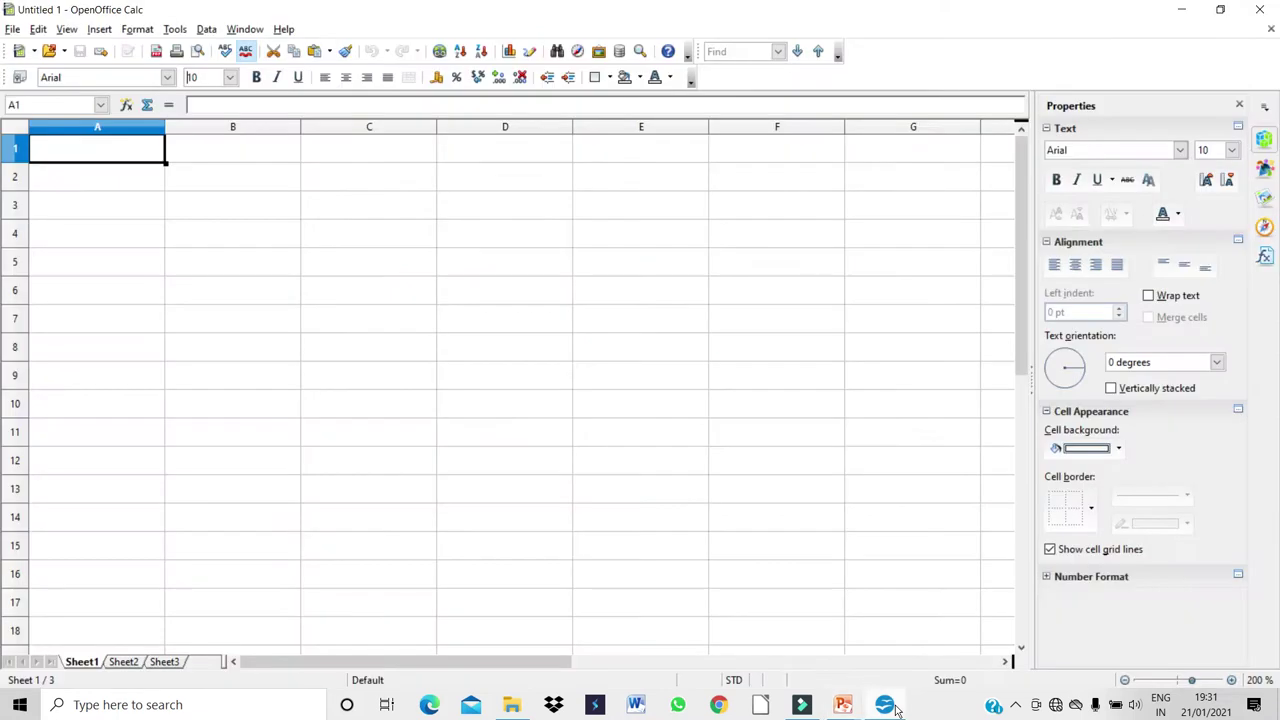
left_click_drag(1020, 271, 986, 323)
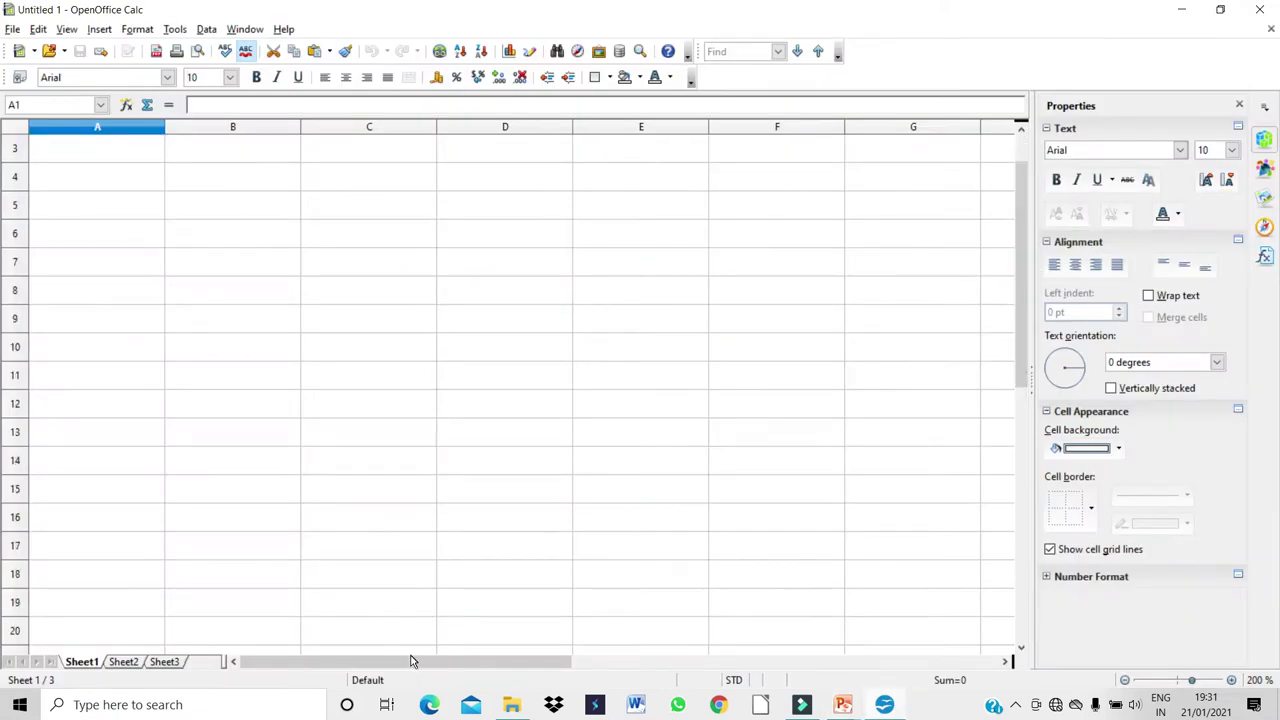
mouse_move(427, 663)
left_mouse_down()
mouse_move(535, 652)
mouse_move(410, 662)
left_mouse_up()
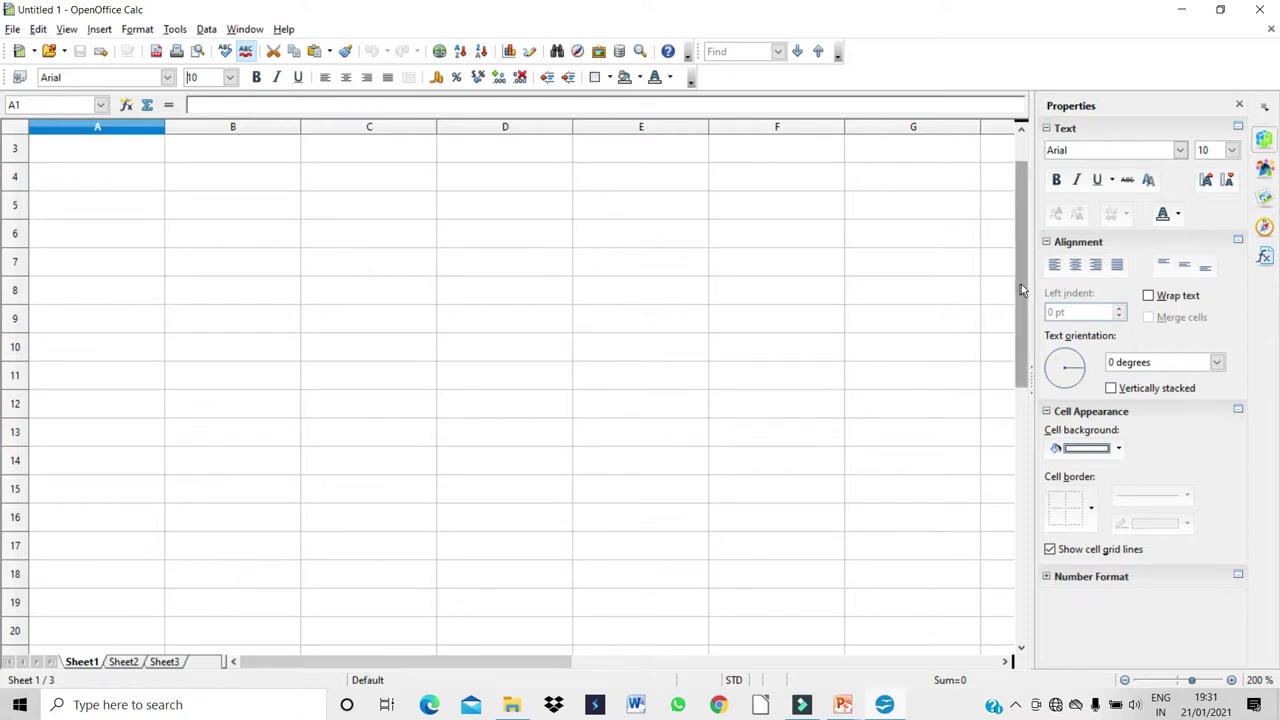
left_click_drag(1021, 284, 1024, 302)
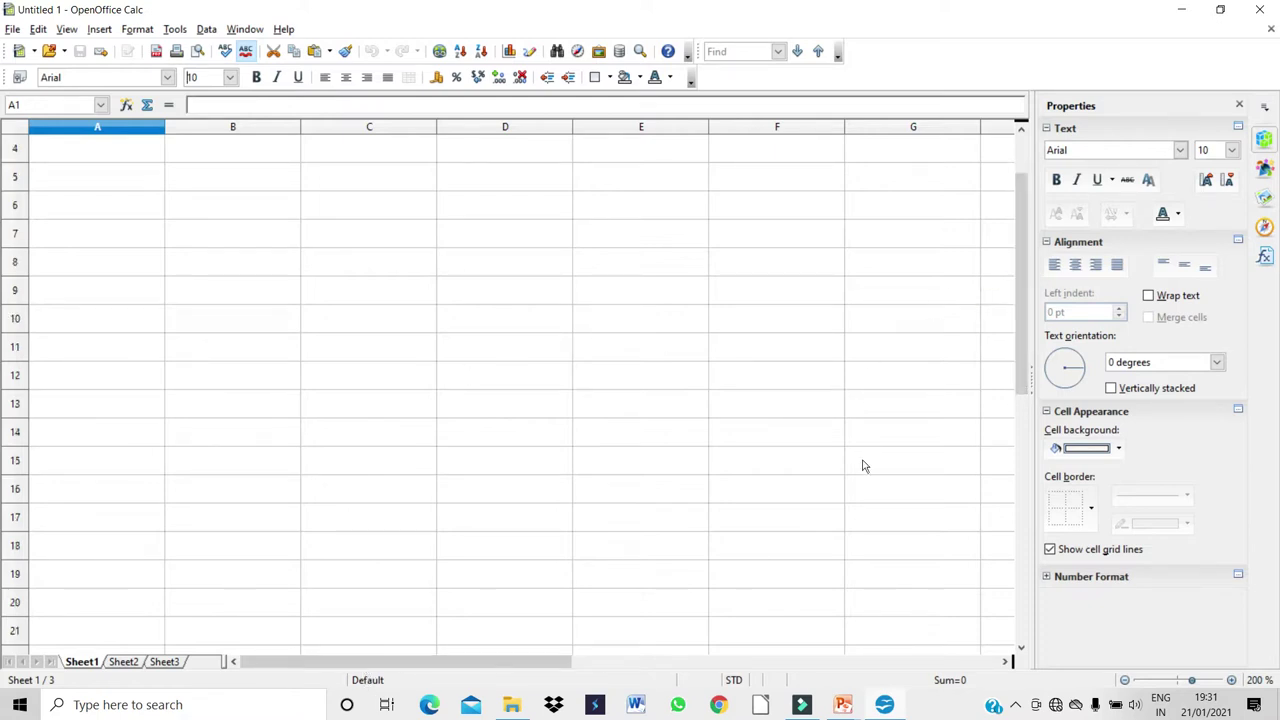
Return to the PowerPoint slide show and advance to the slide on the document window and cursor
mouse_move(846, 710)
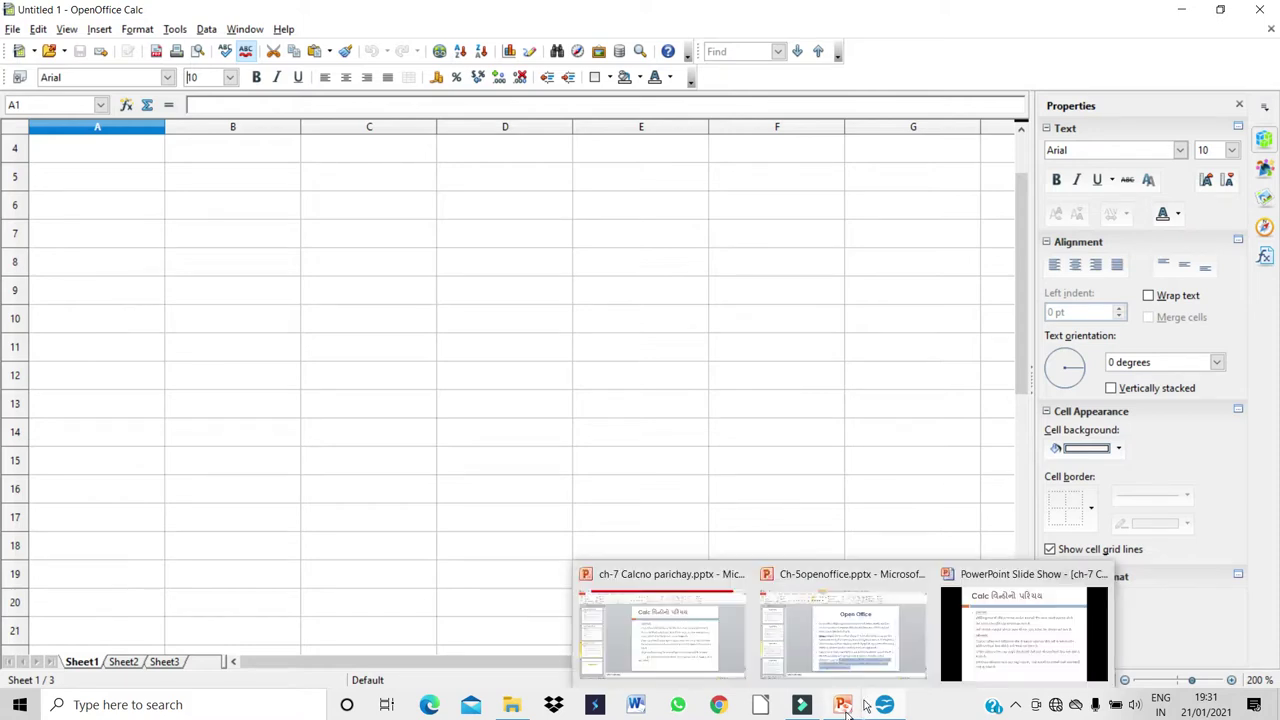
left_click(987, 655)
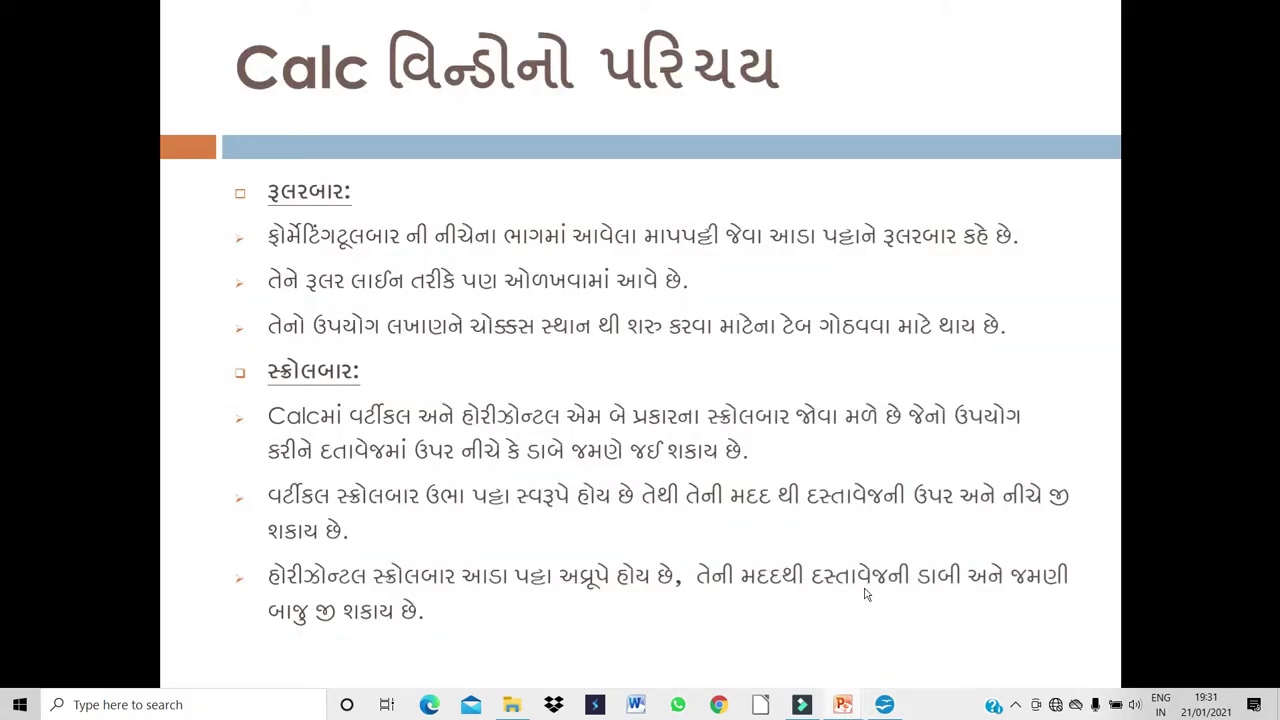
left_click(573, 657)
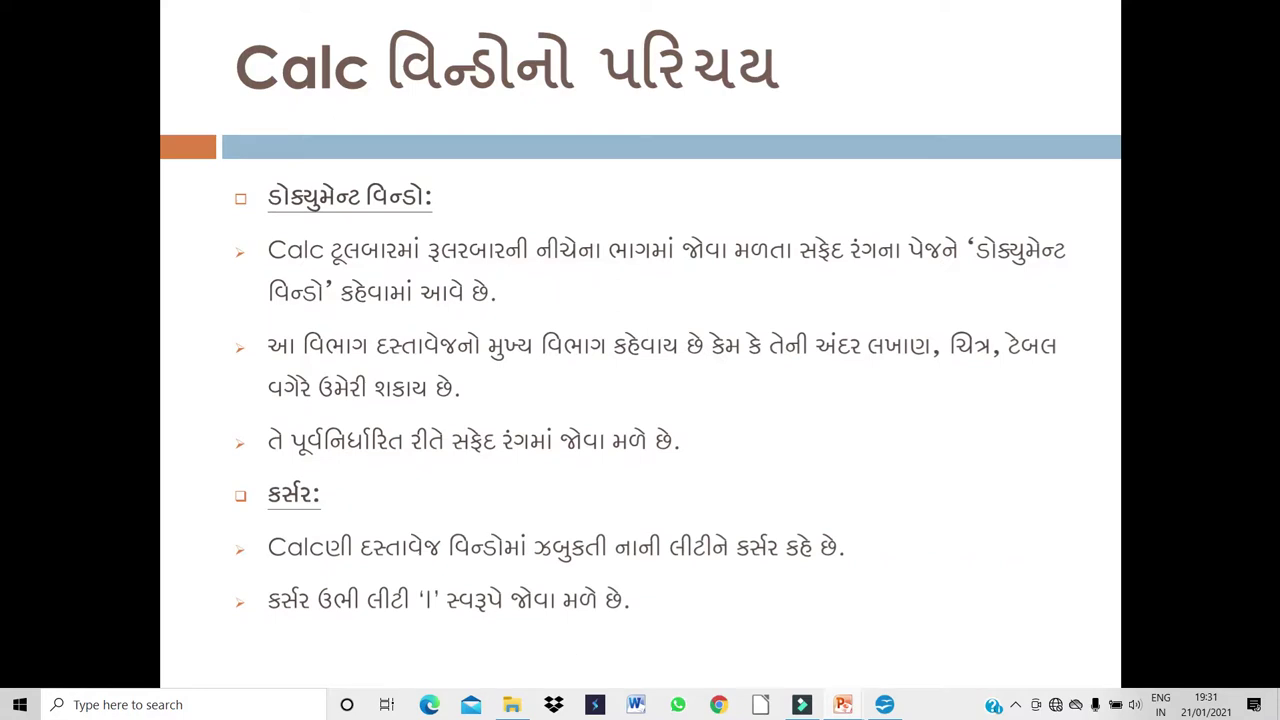
Switch to OpenOffice Calc, select the range A4:G11 cell by cell, and reduce the selection to cell A4
left_click(890, 704)
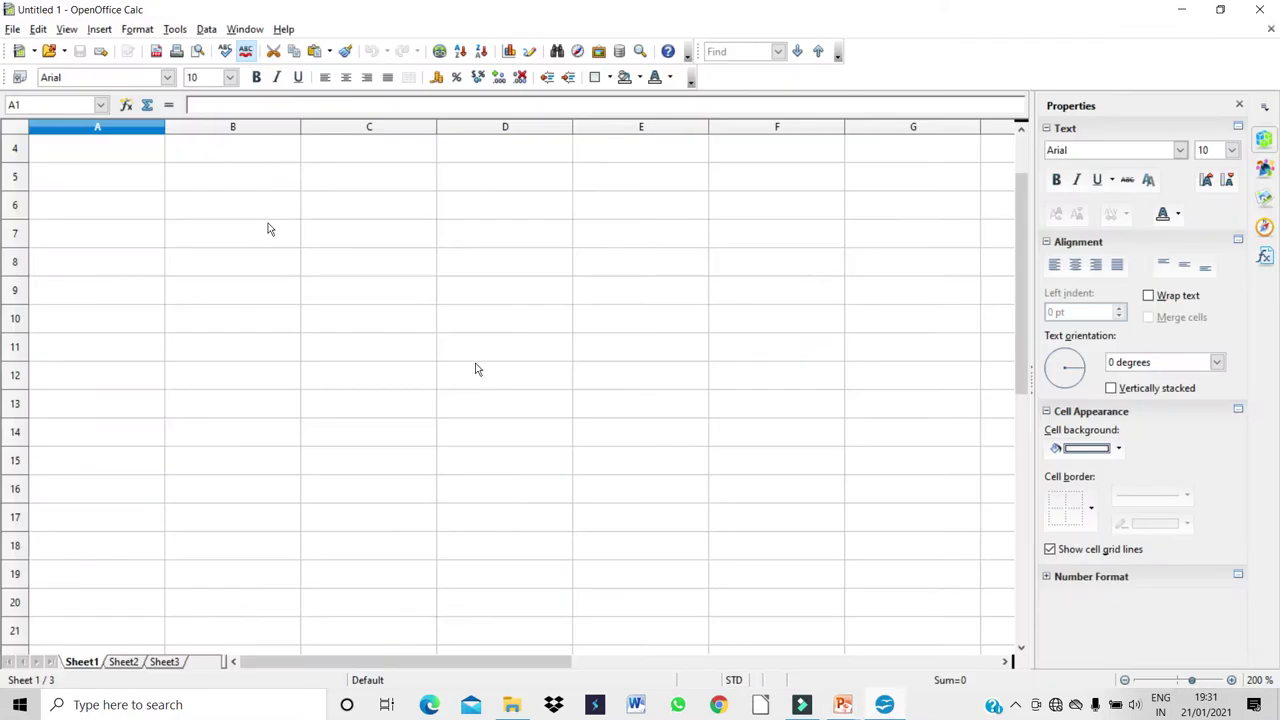
left_click(52, 155)
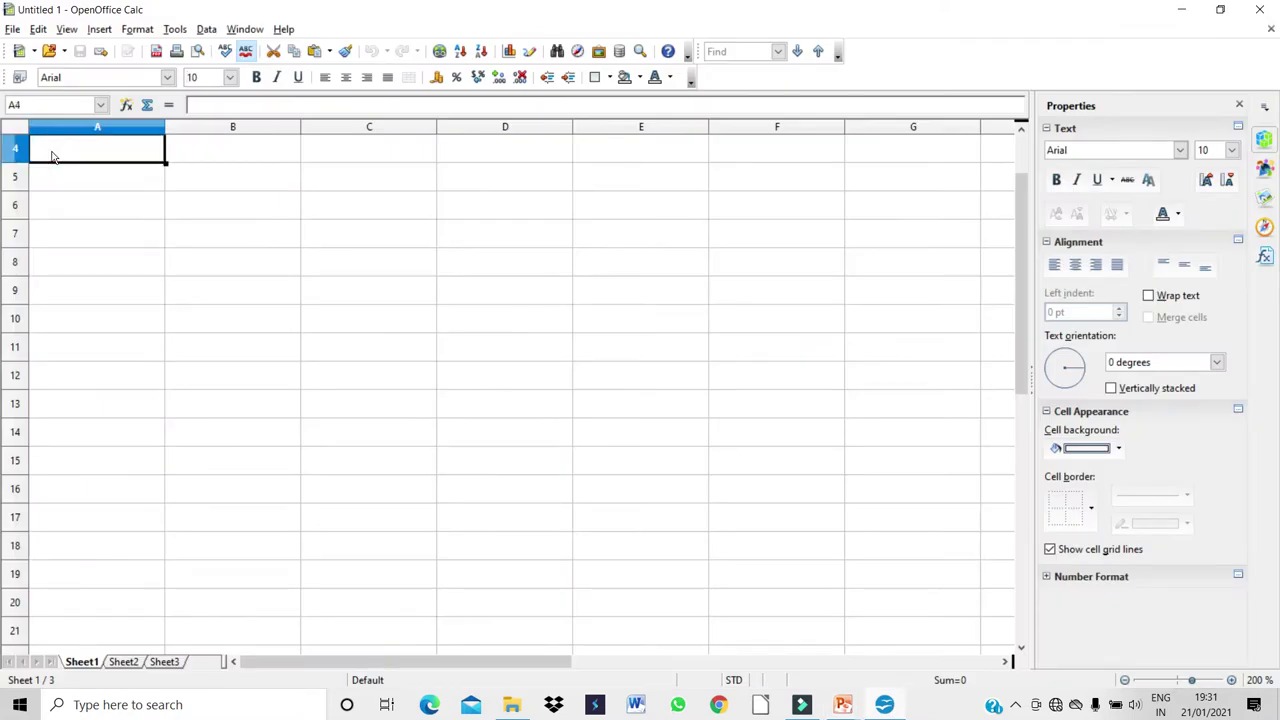
key("shift+Right")
key("shift+Right")
key("shift+Right")
key("shift+Right")
key("shift+Right")
key("shift+Right")
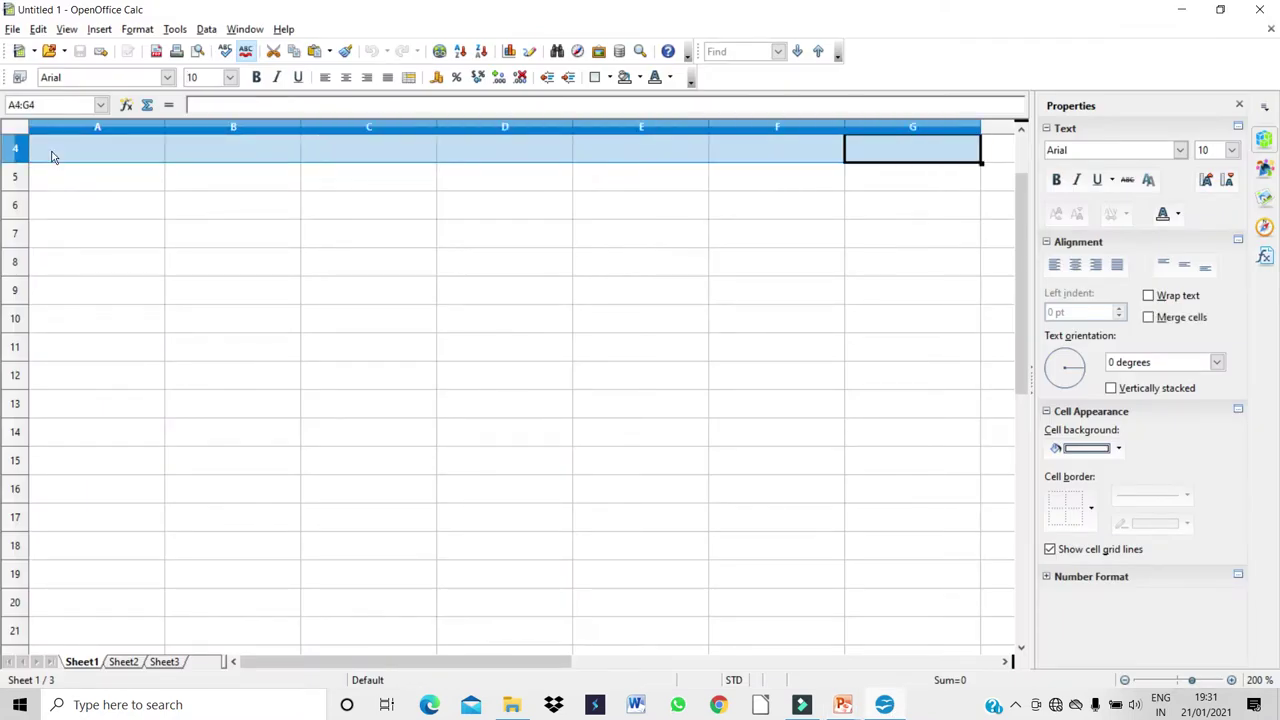
key("shift+Down")
key("shift+Down")
key("shift+Down")
key("shift+Down")
key("shift+Down")
key("shift+Down")
key("shift+Down")
key("shift+Down")
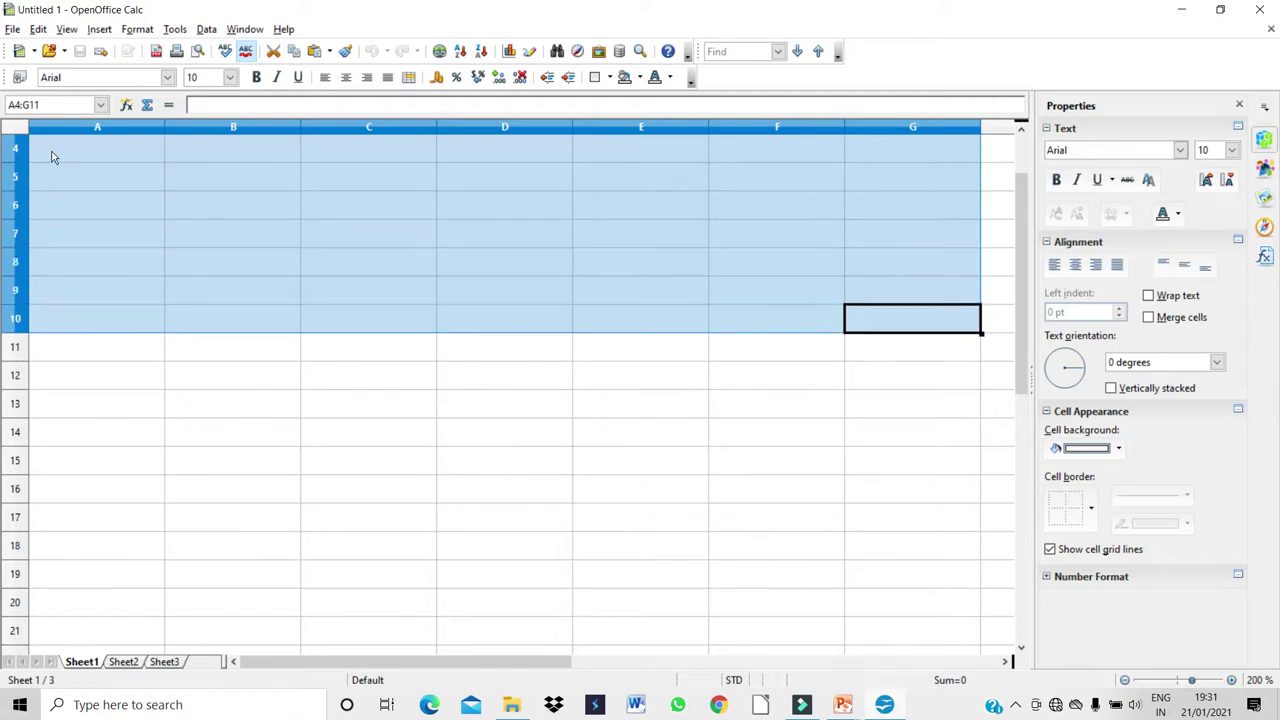
left_click(75, 157)
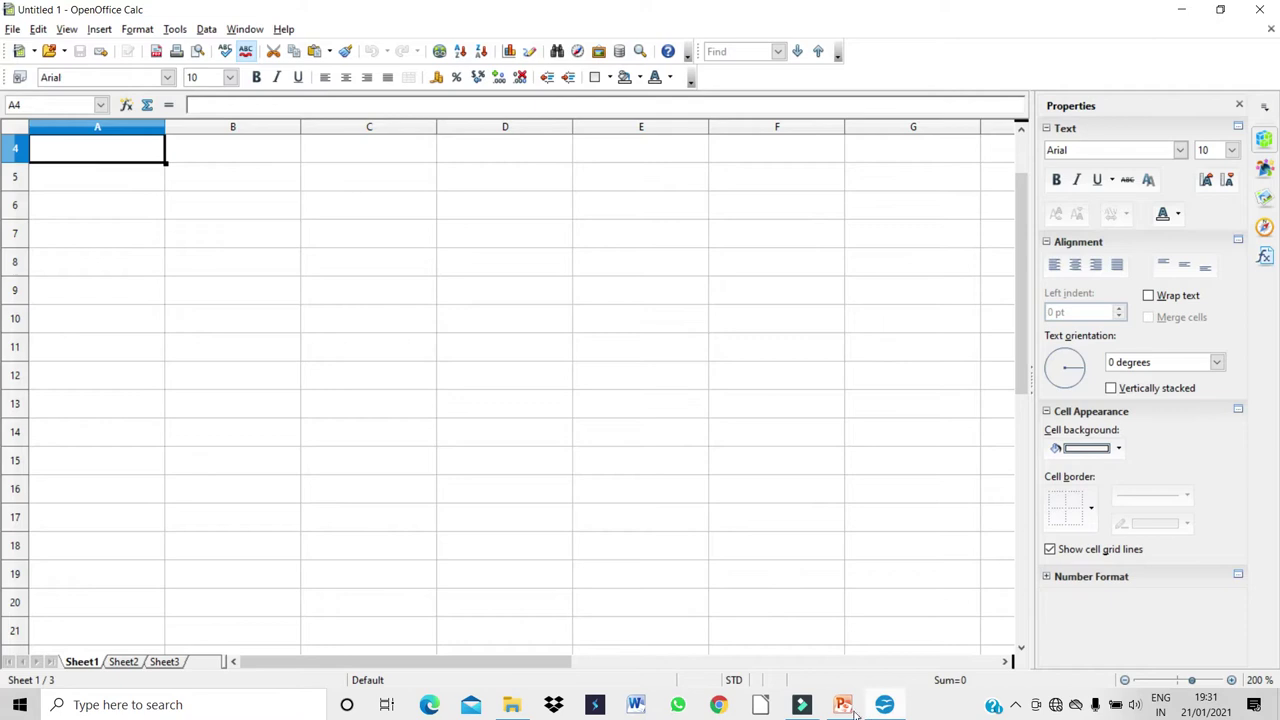
Revisit the cursor slide in the PowerPoint slide show and open cell B7 for editing in OpenOffice Calc
mouse_move(843, 706)
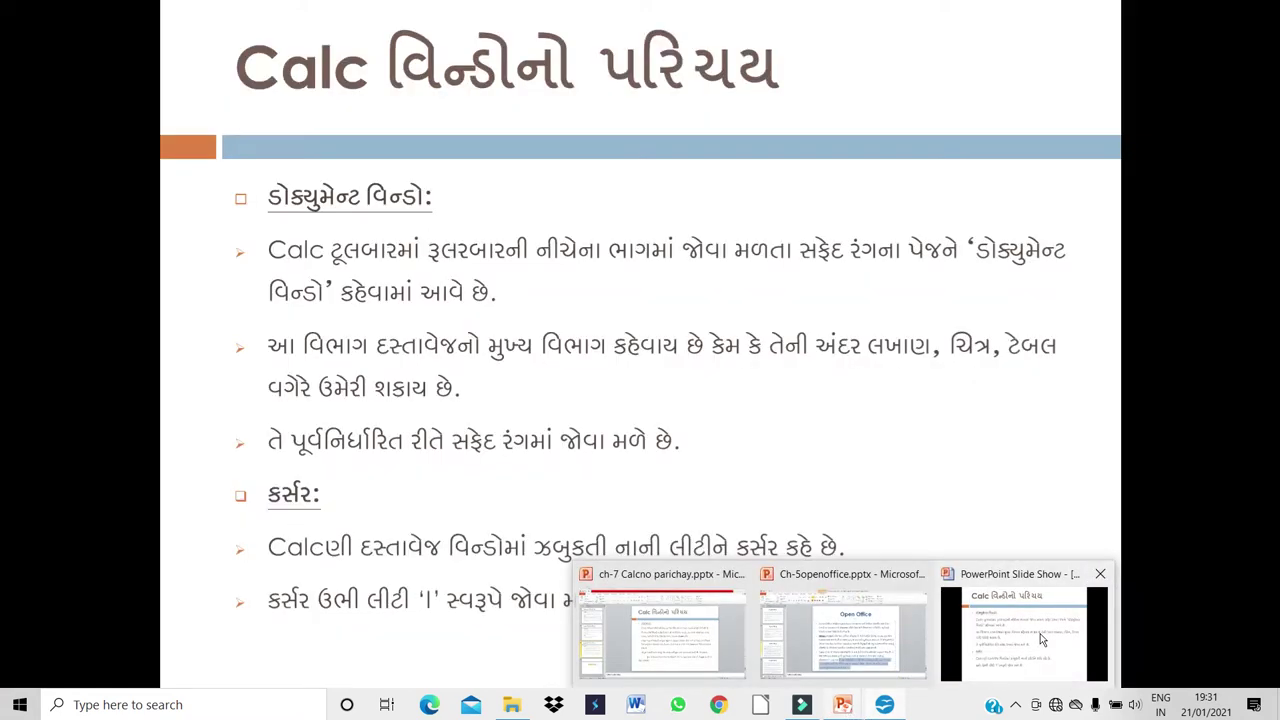
left_click(1040, 640)
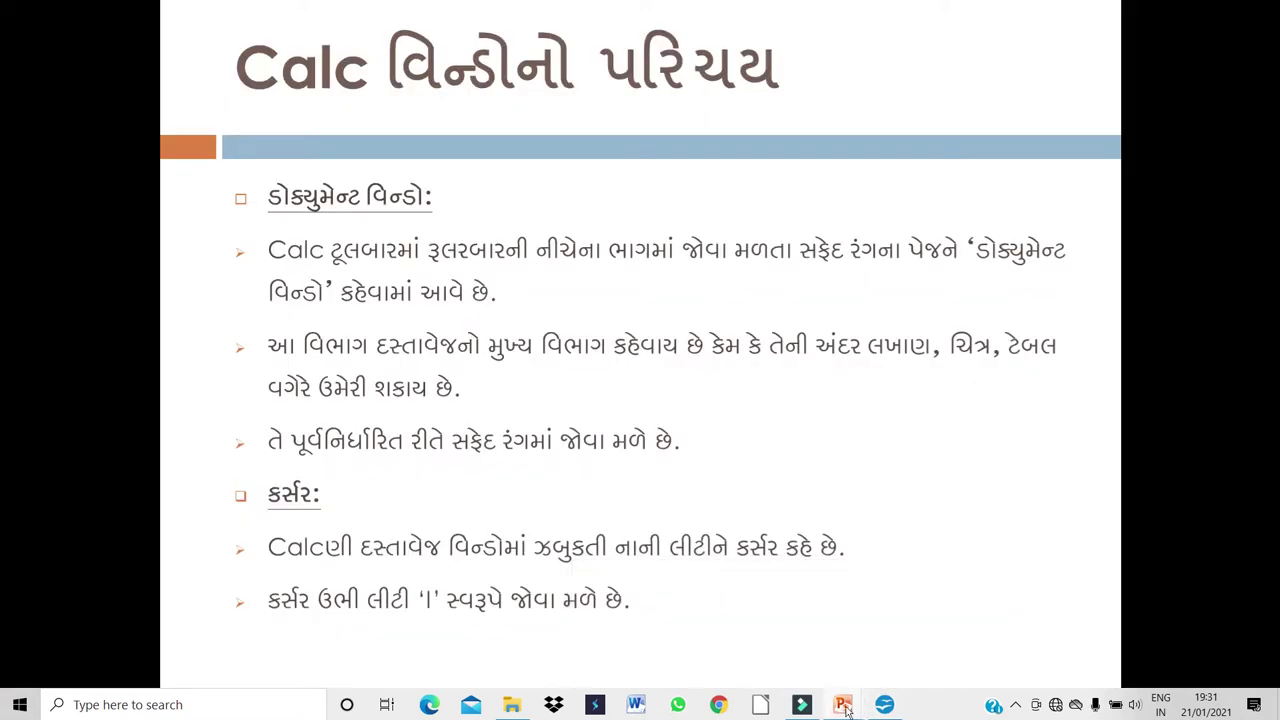
mouse_move(846, 707)
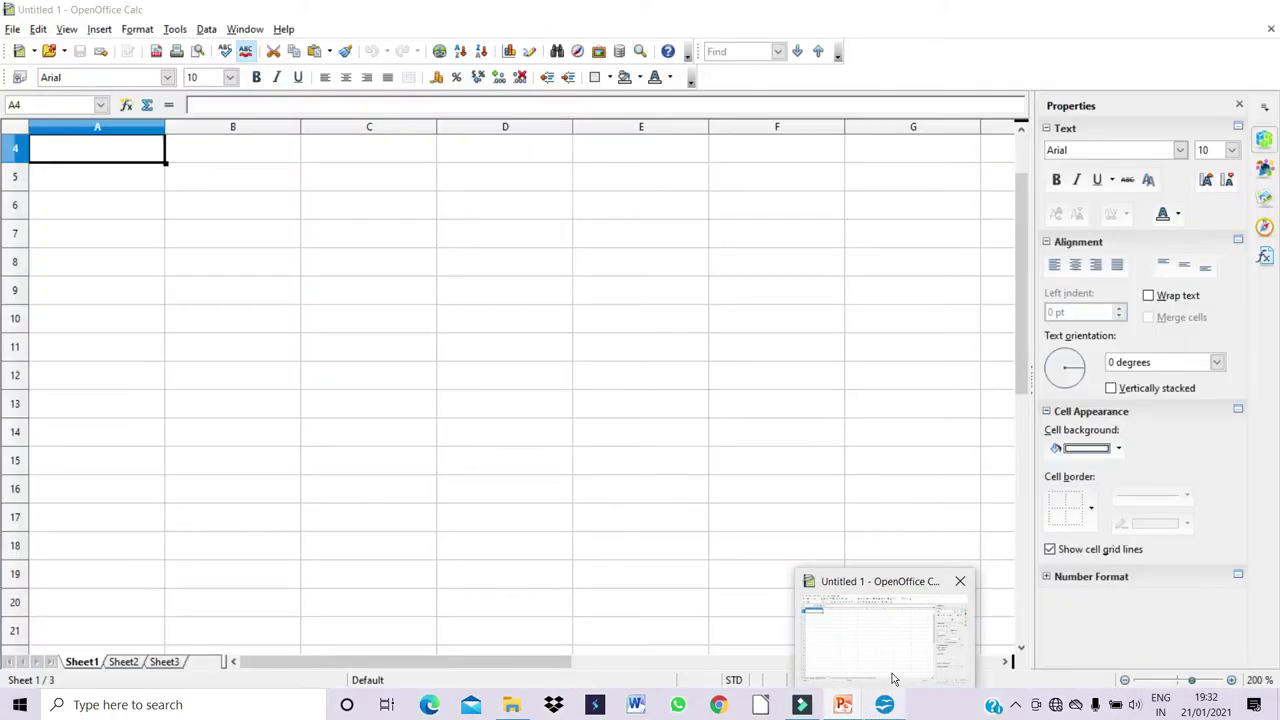
left_click(893, 679)
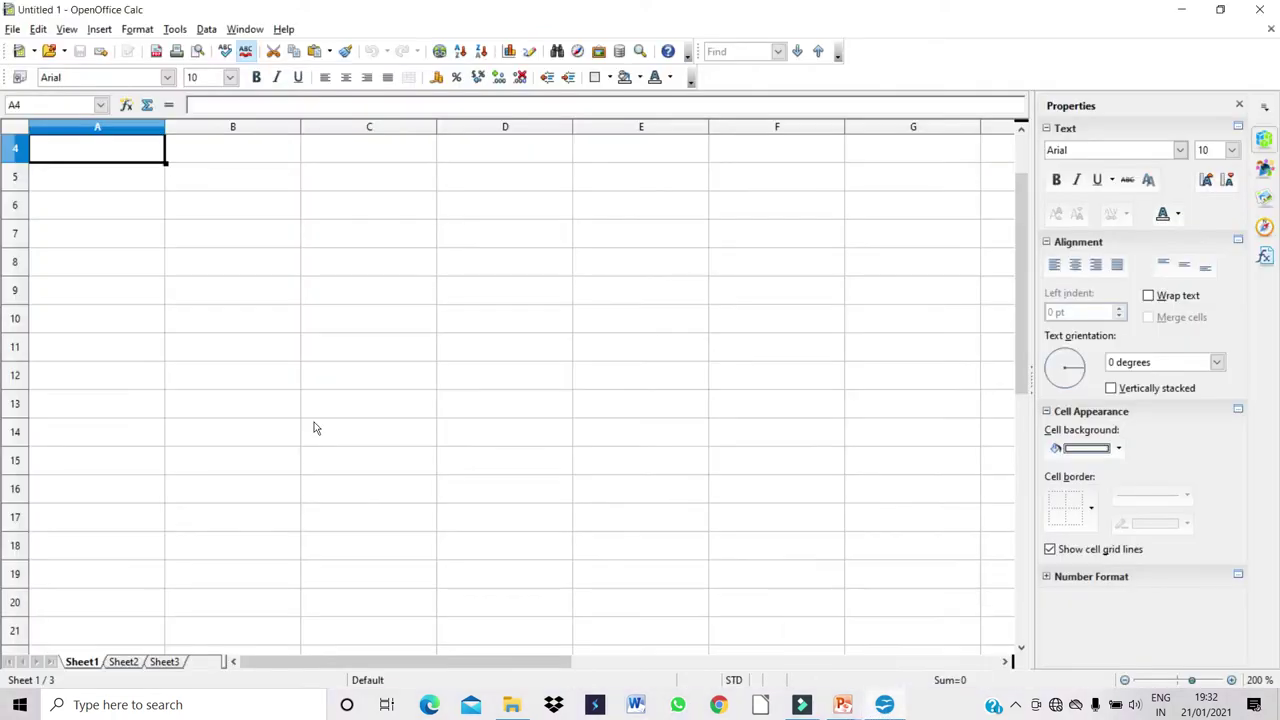
double_click(229, 224)
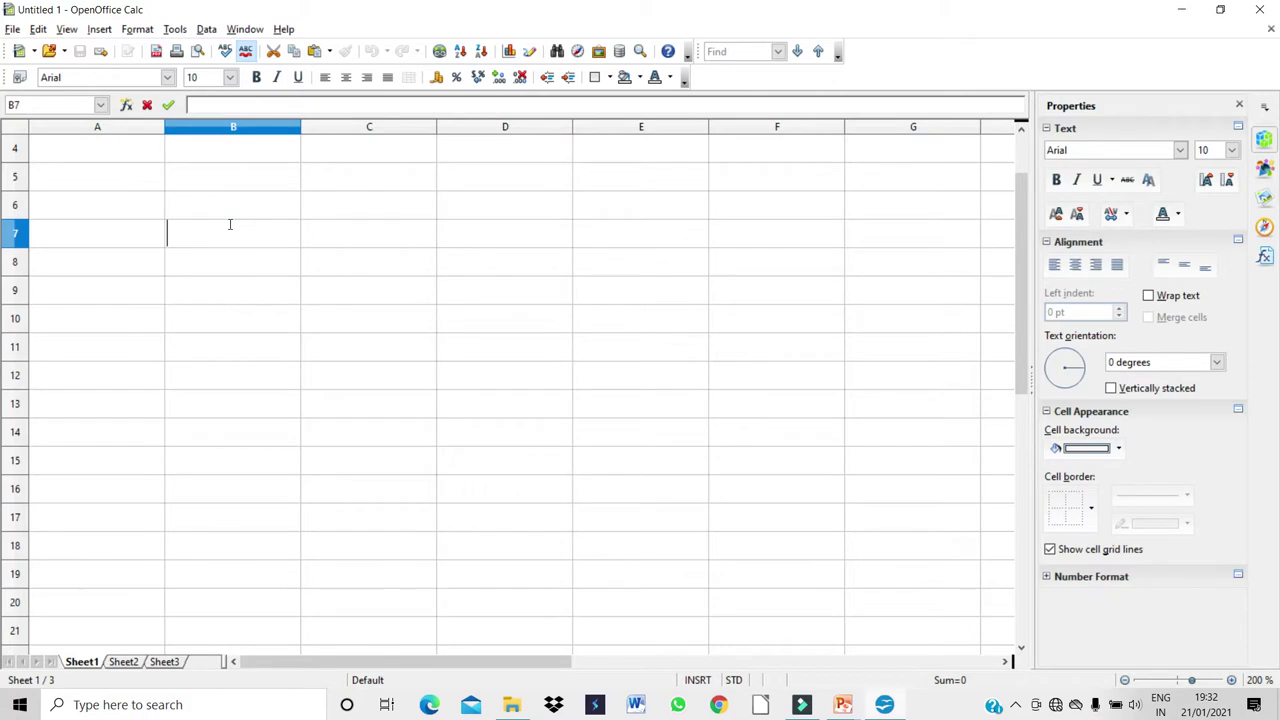
Switch to the PowerPoint slide show and advance to the slide on the status bar
mouse_move(843, 706)
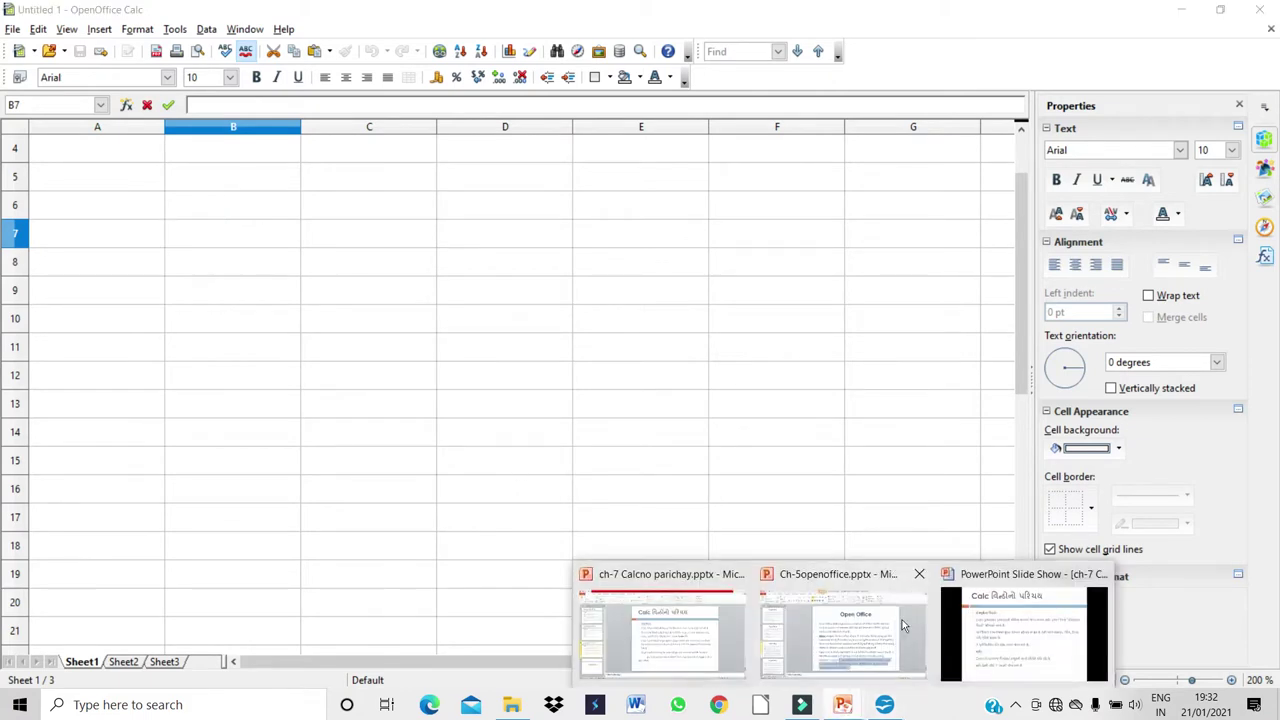
left_click(995, 630)
left_click(995, 631)
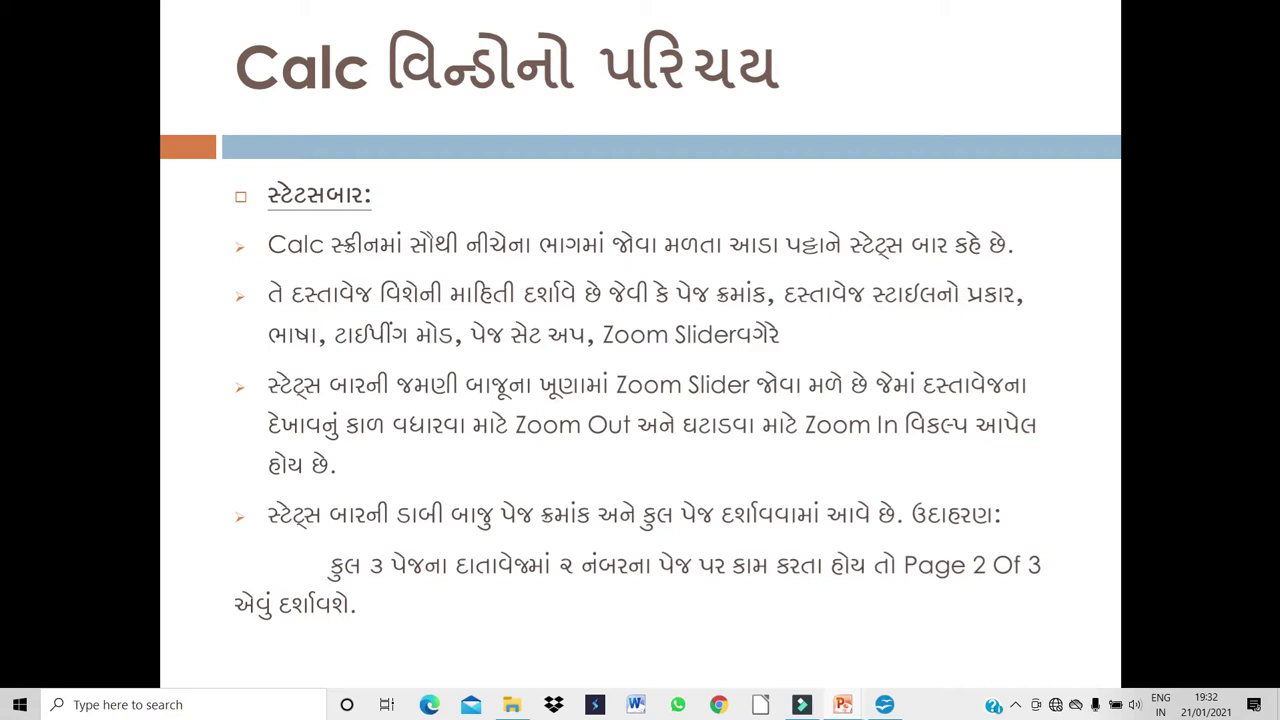
Examine the status bar in OpenOffice Calc and return to the status bar slide in the PowerPoint slide show
left_click(893, 706)
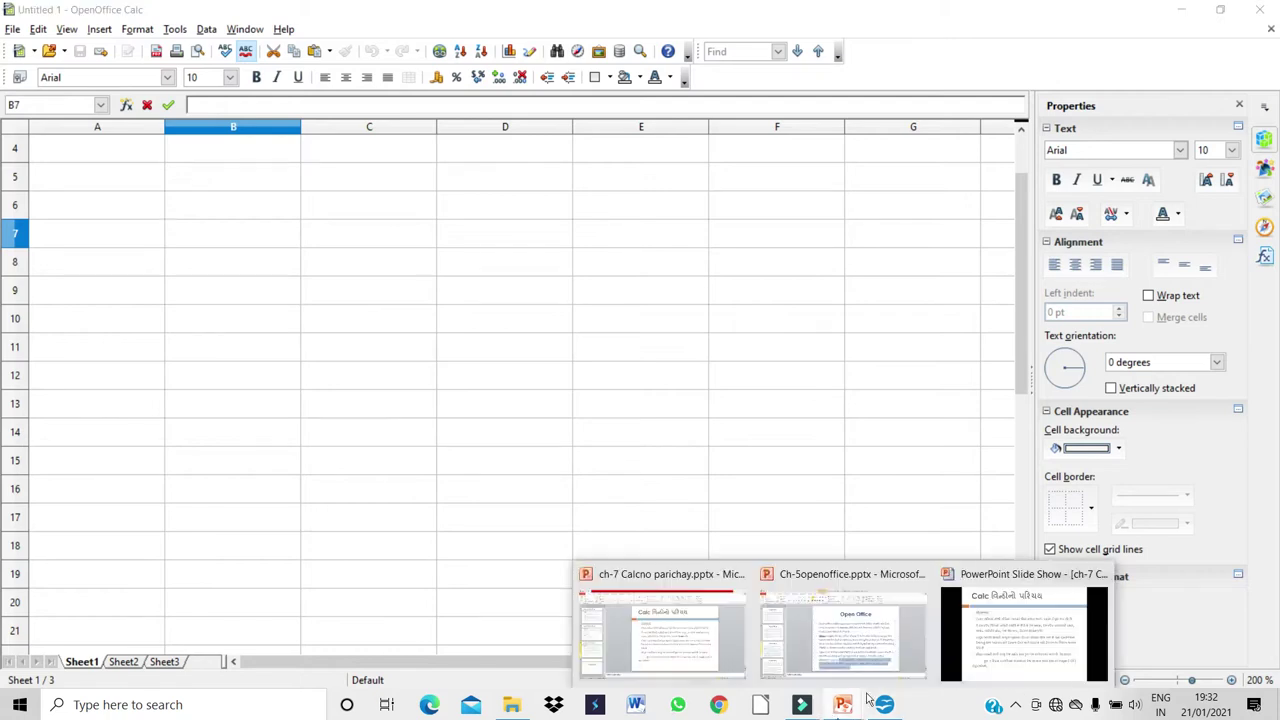
left_click(942, 594)
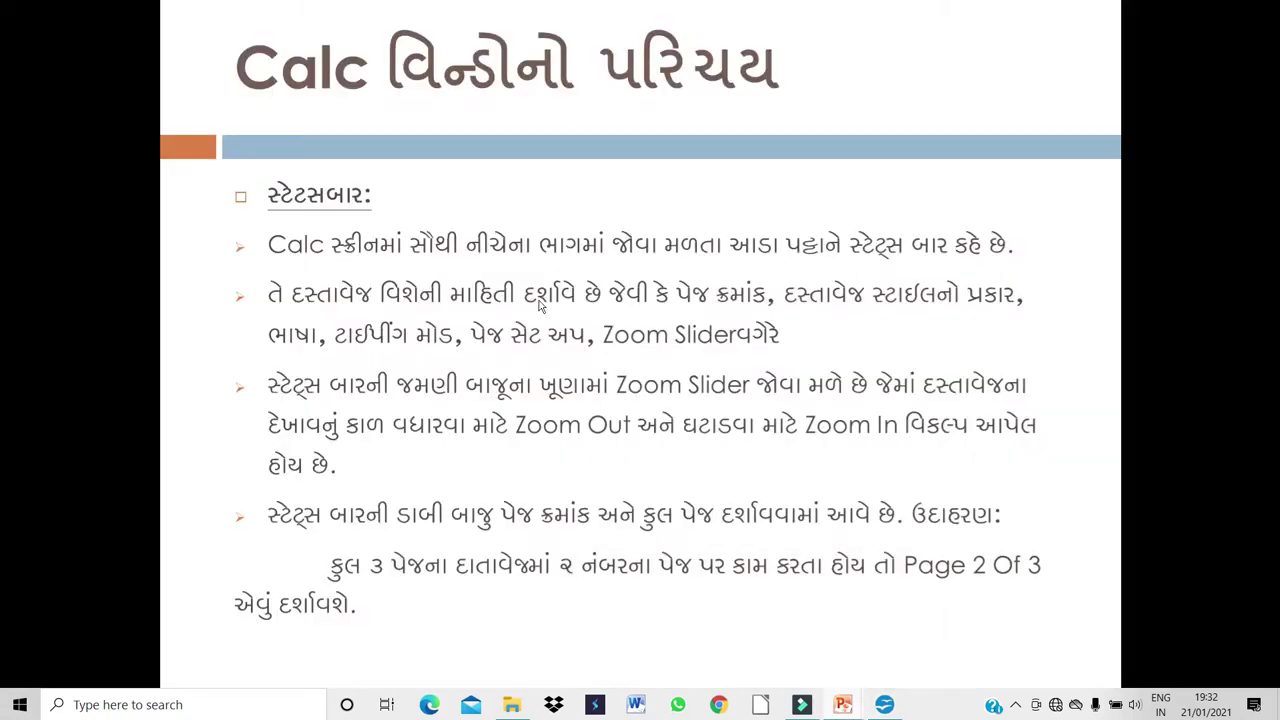
left_click(540, 305)
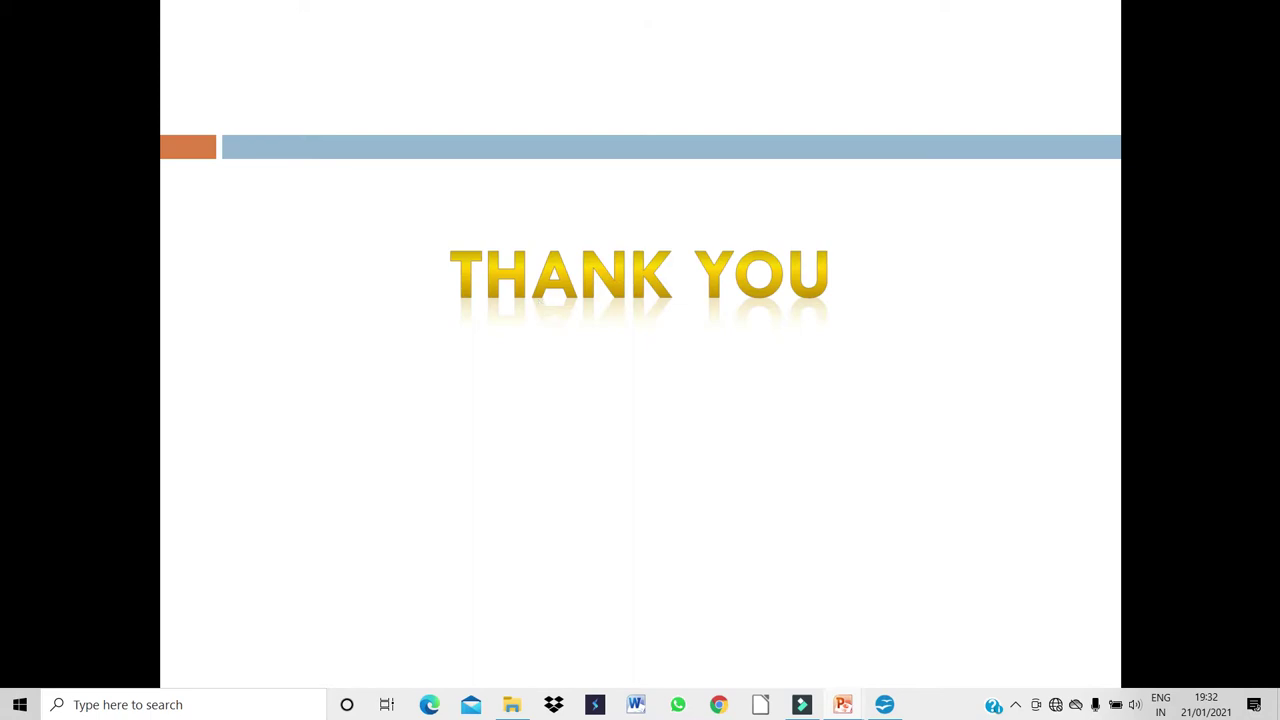
key("Left")
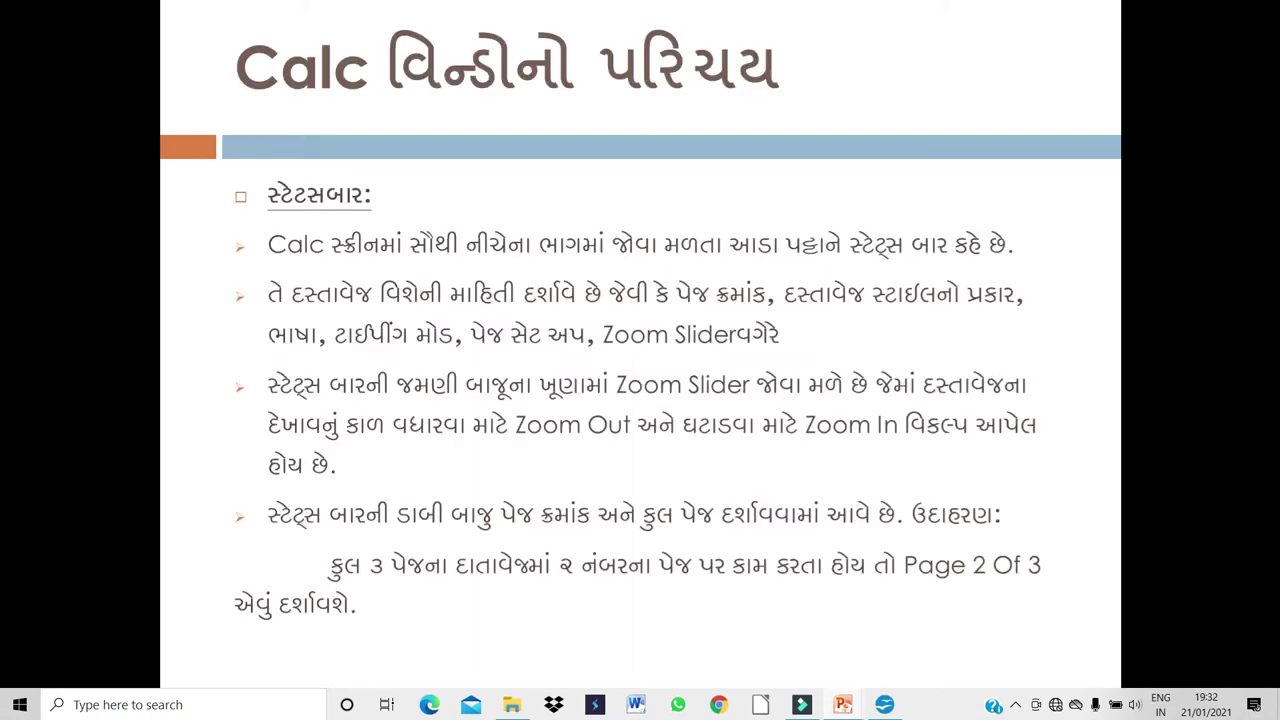
Switch to OpenOffice Calc and try entering the cell reference A1 in the Name Box
mouse_move(884, 704)
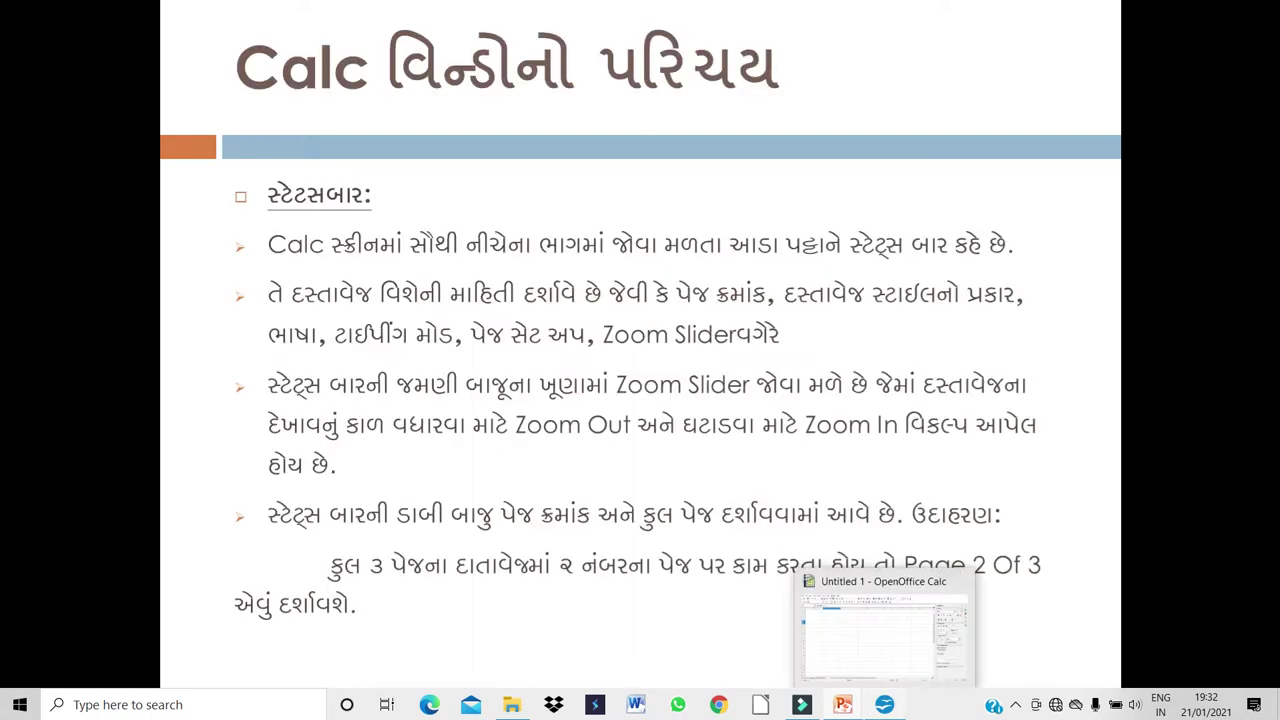
left_click(903, 646)
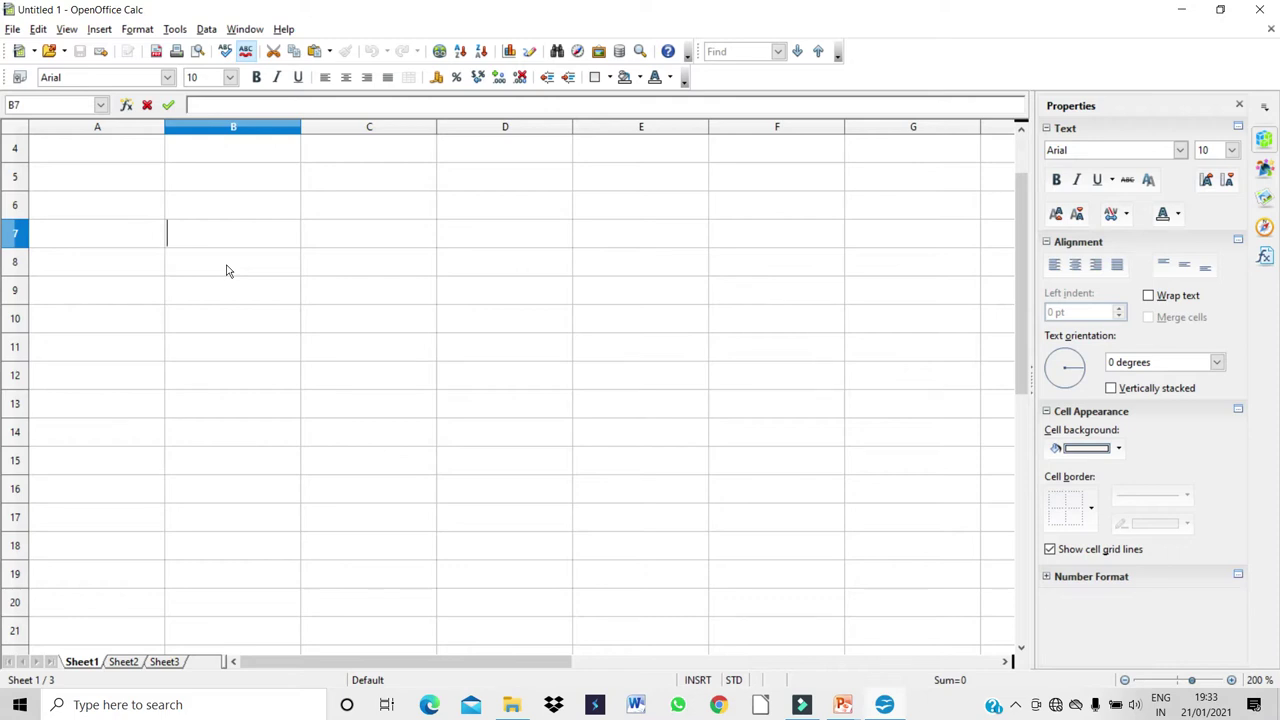
left_click(38, 102)
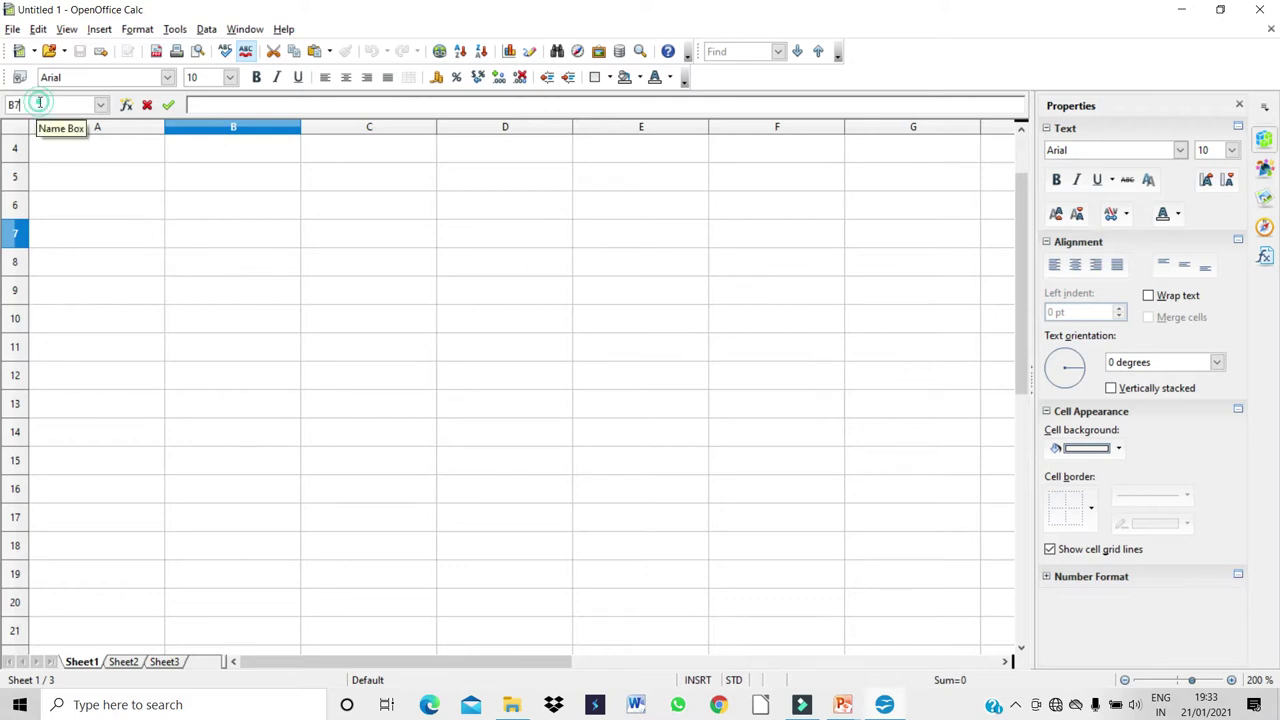
type("A1")
key("BackSpace")
key("Escape")
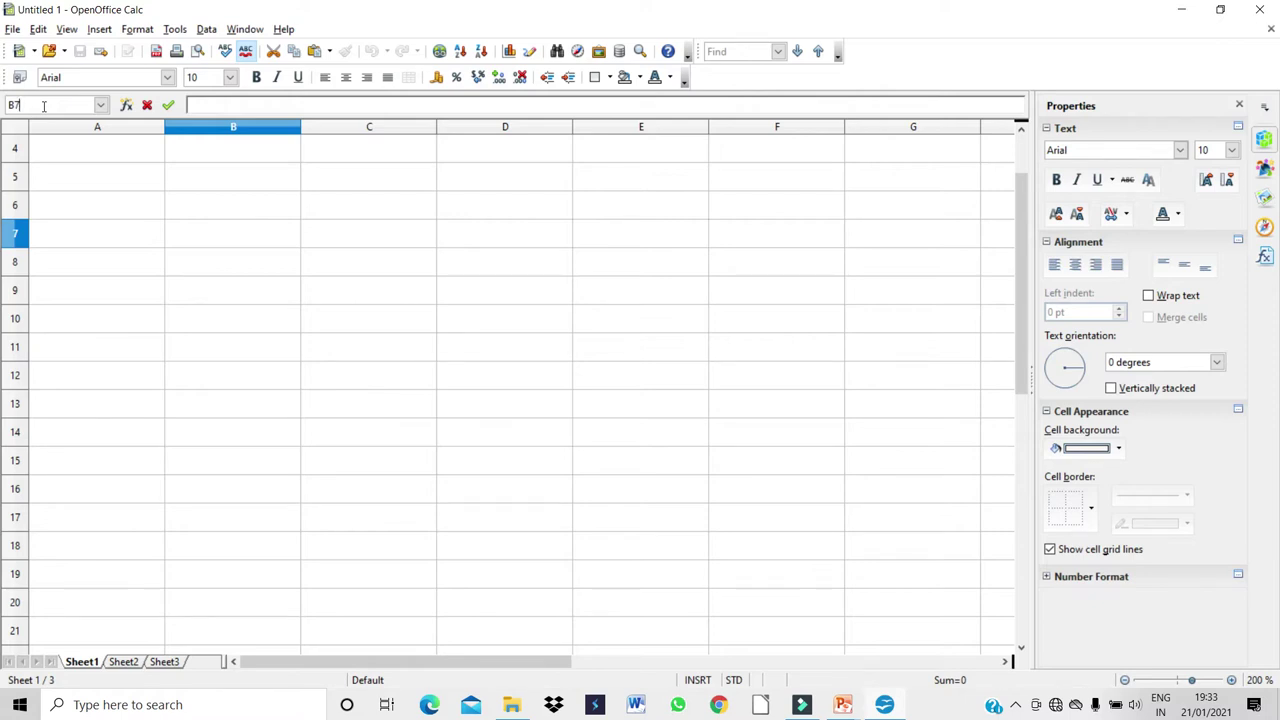
Leave the editing of cell B7 and select cell B8
double_click(199, 239)
left_click(187, 268)
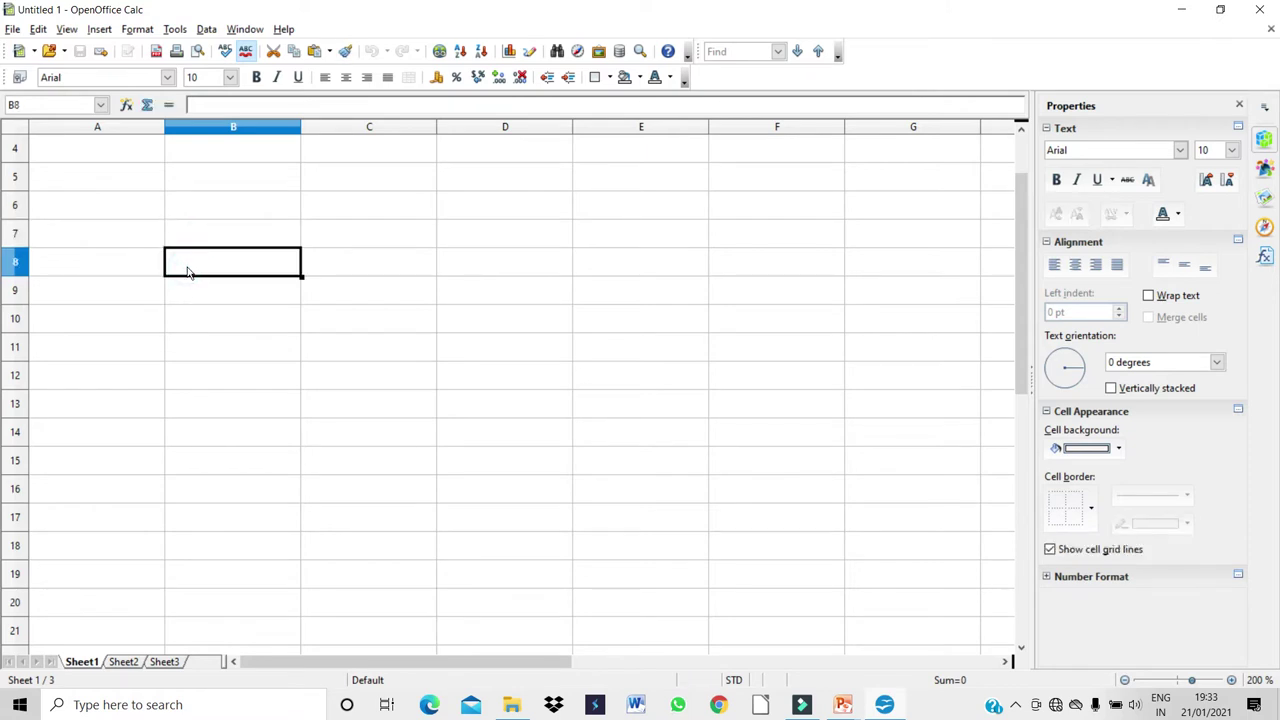